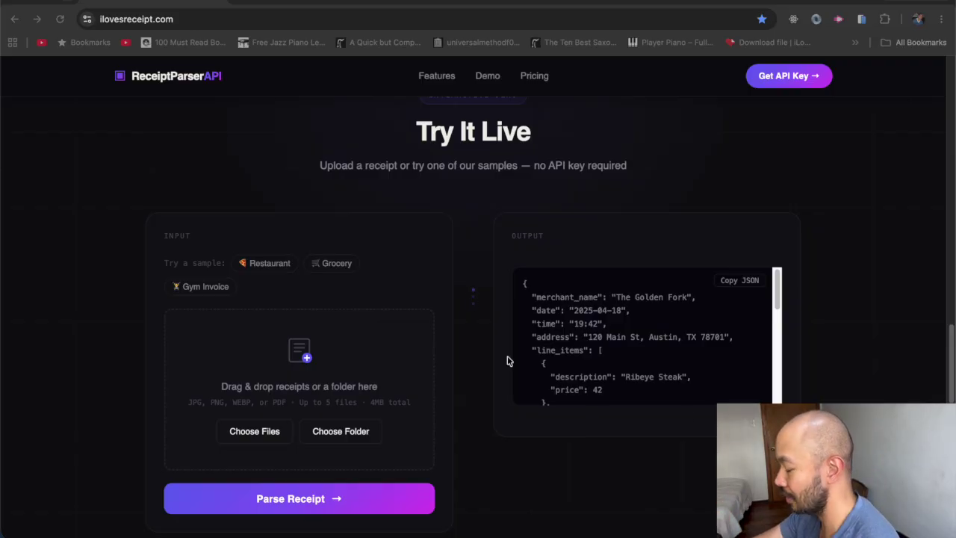
- Upload the bulk-test-1 folder from the Desktop to the live receipt demo and approve uploading its files to the site
{"action": "scroll", "coordinate": [564, 448], "scroll_direction": "down", "scroll_amount": 5}
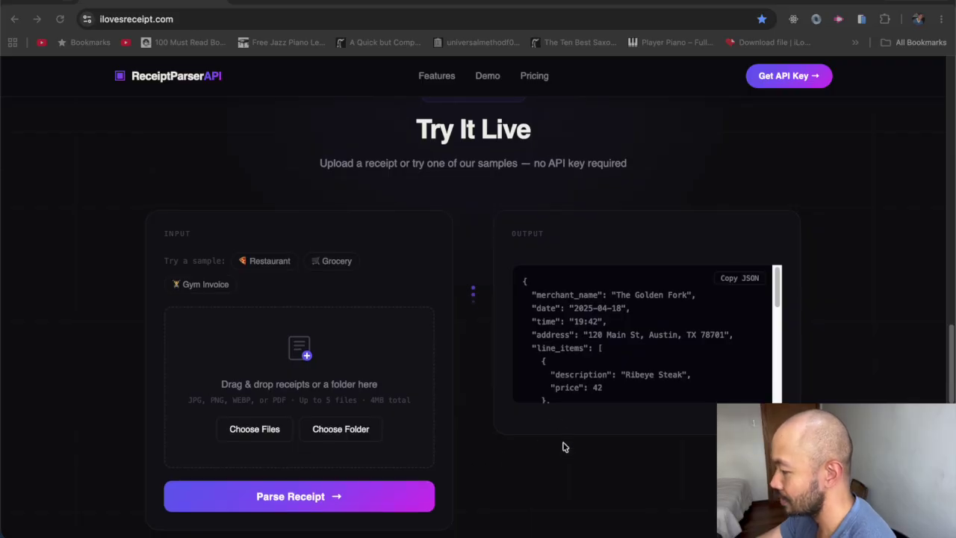
{"action": "scroll", "coordinate": [539, 345], "scroll_direction": "up", "scroll_amount": 2}
{"action": "scroll", "coordinate": [539, 345], "scroll_direction": "up", "scroll_amount": 3}
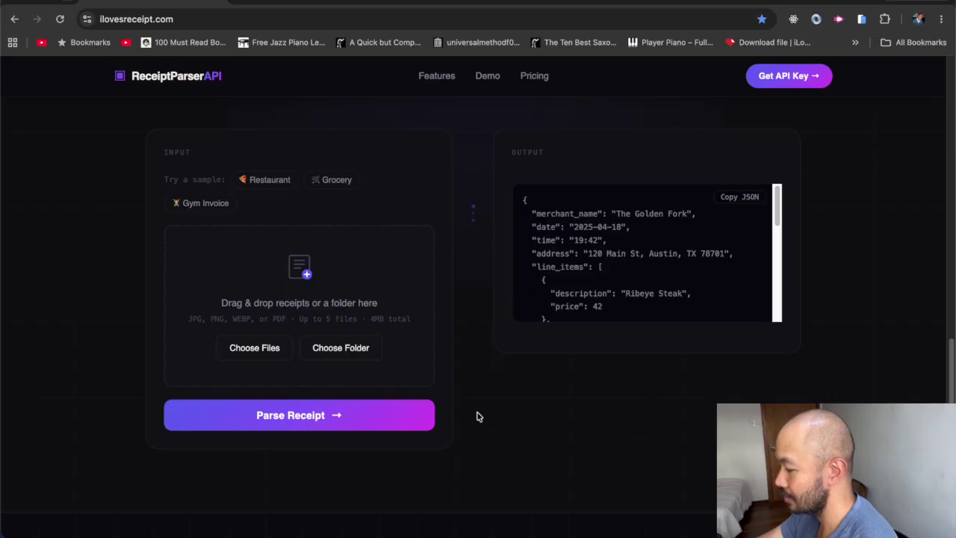
{"action": "left_click", "coordinate": [358, 354]}
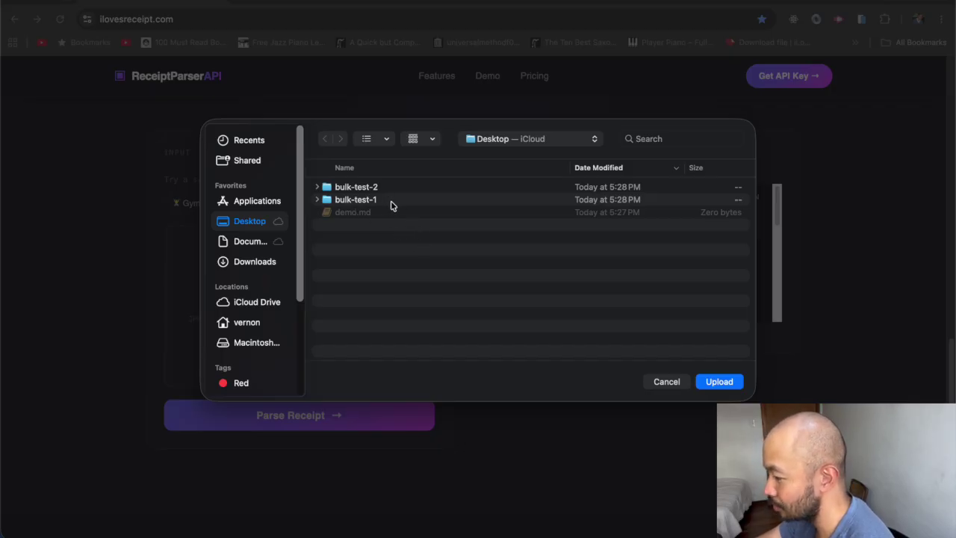
{"action": "left_click", "coordinate": [317, 200]}
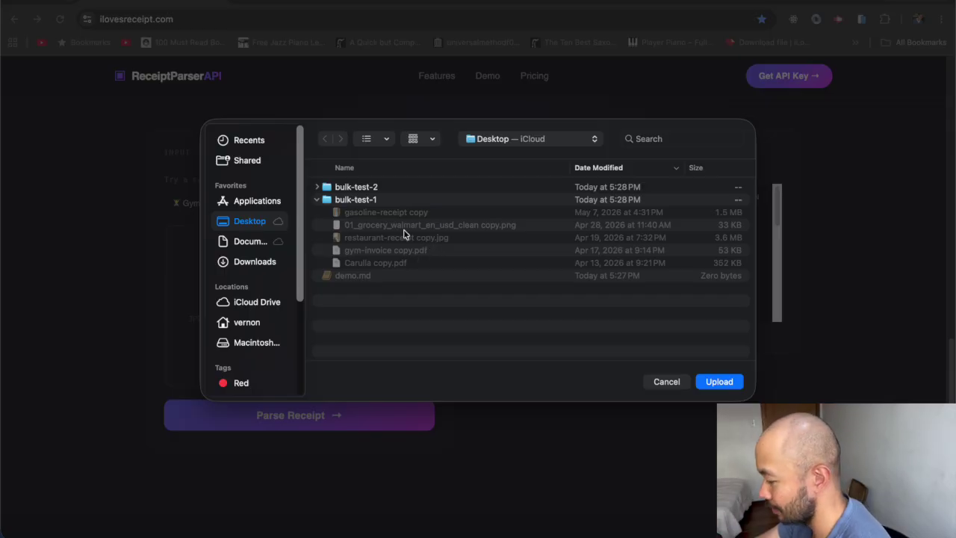
{"action": "left_click", "coordinate": [317, 200]}
{"action": "left_click", "coordinate": [318, 200]}
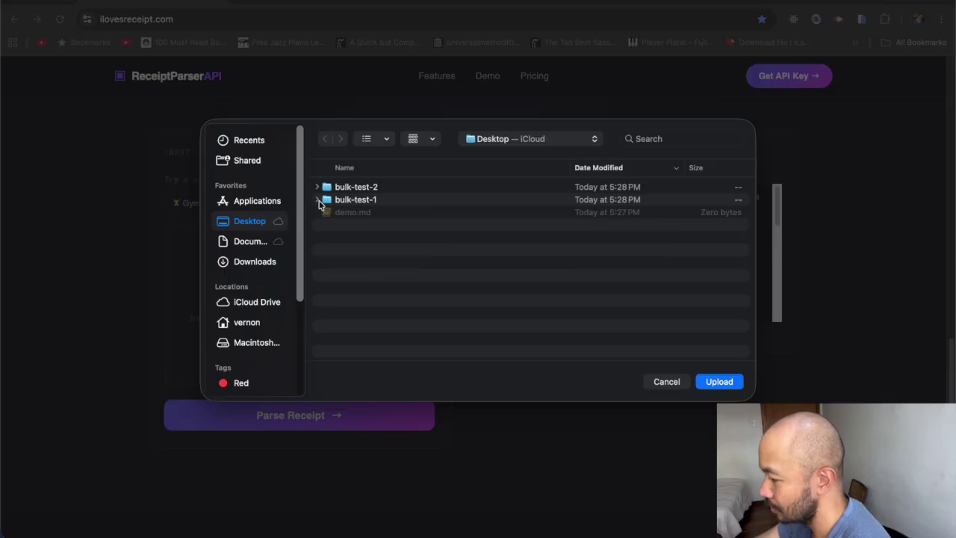
{"action": "left_click", "coordinate": [390, 202]}
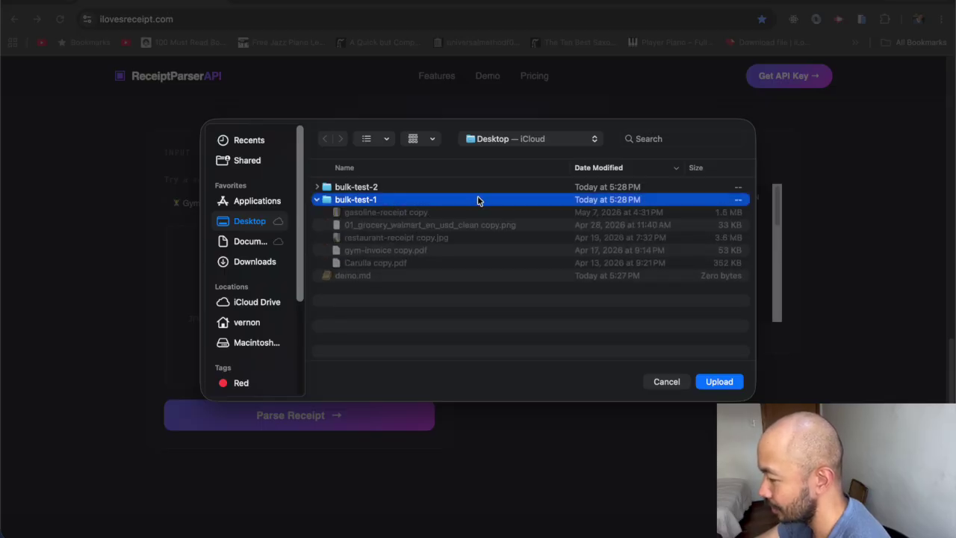
{"action": "left_click", "coordinate": [719, 382]}
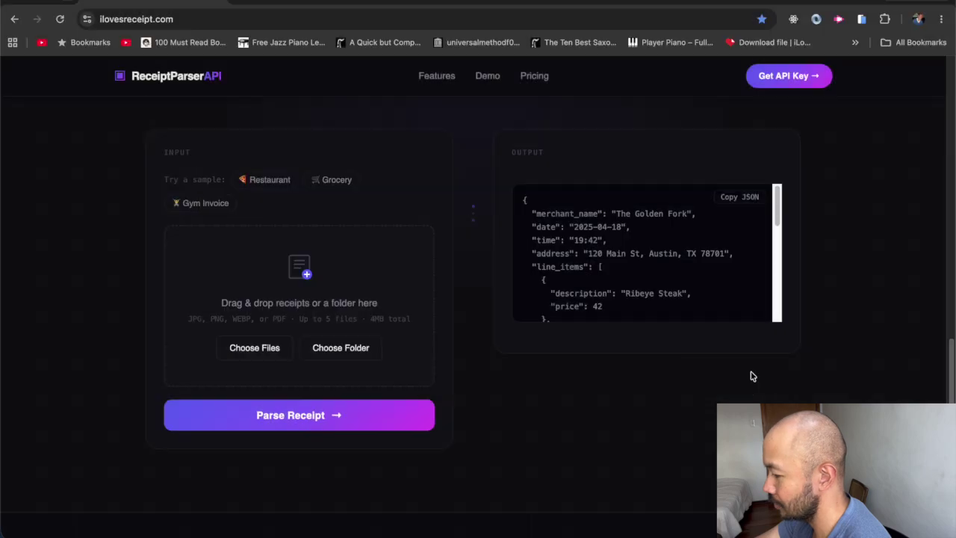
{"action": "left_click", "coordinate": [582, 113]}
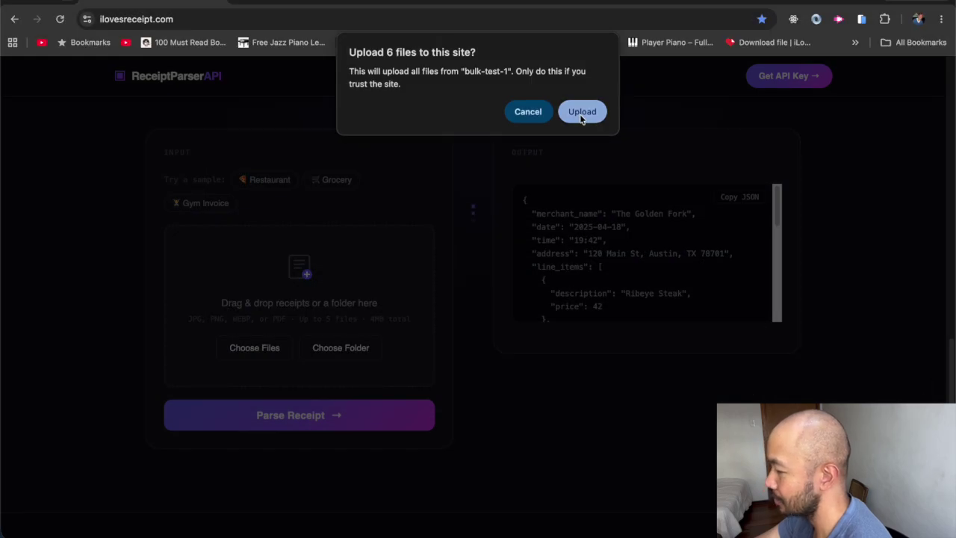
- Review the list of queued receipt files and parse them all in one batch
{"action": "scroll", "coordinate": [301, 332], "scroll_direction": "down", "scroll_amount": 2}
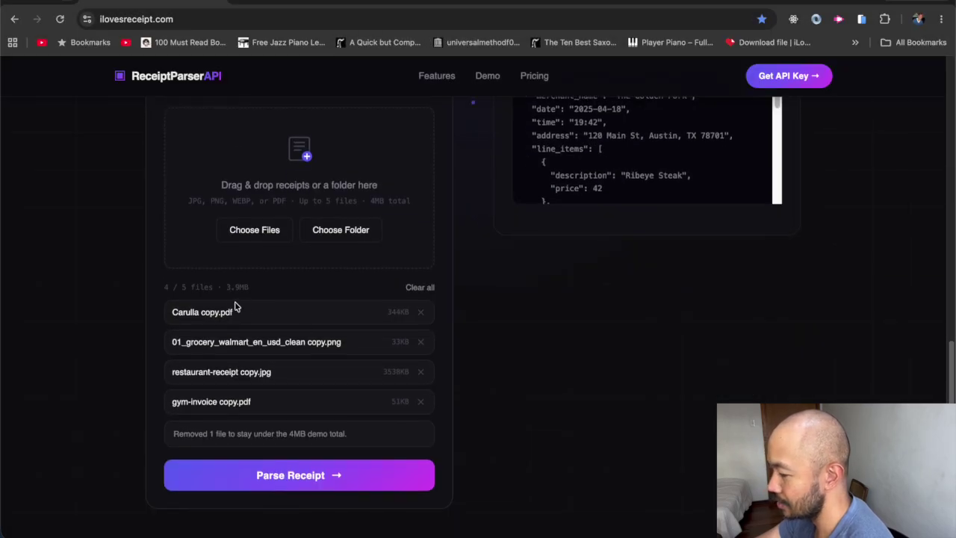
{"action": "scroll", "coordinate": [266, 329], "scroll_direction": "down", "scroll_amount": 1}
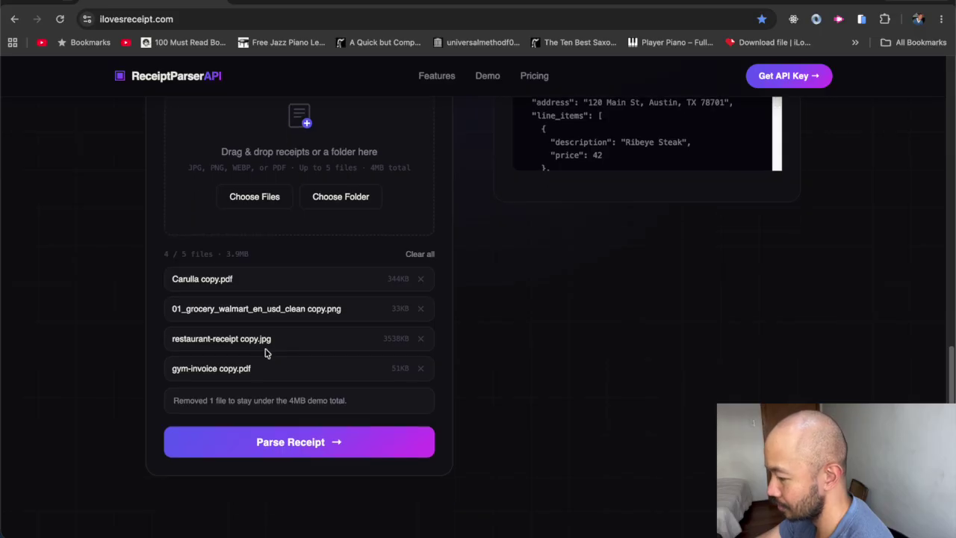
{"action": "scroll", "coordinate": [267, 366], "scroll_direction": "down", "scroll_amount": 1}
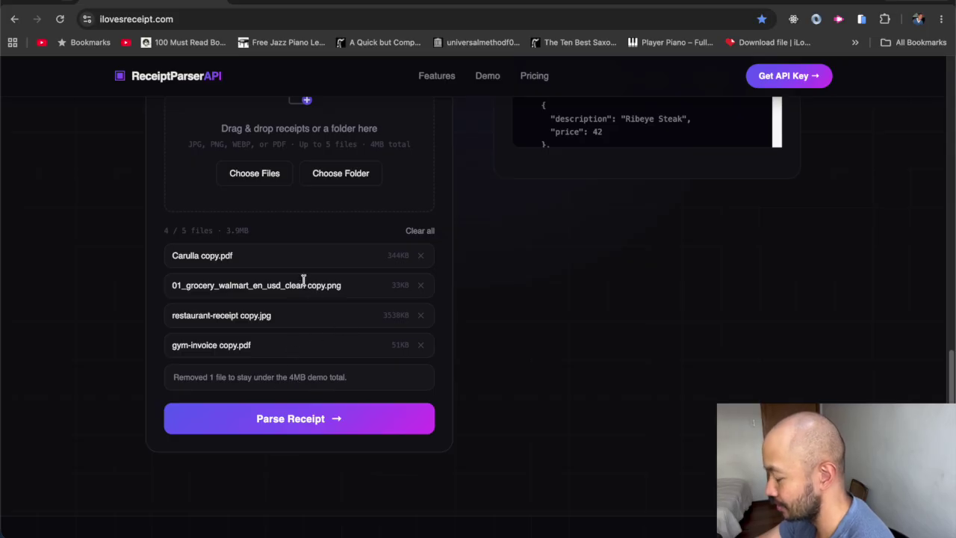
{"action": "scroll", "coordinate": [342, 356], "scroll_direction": "up", "scroll_amount": 2}
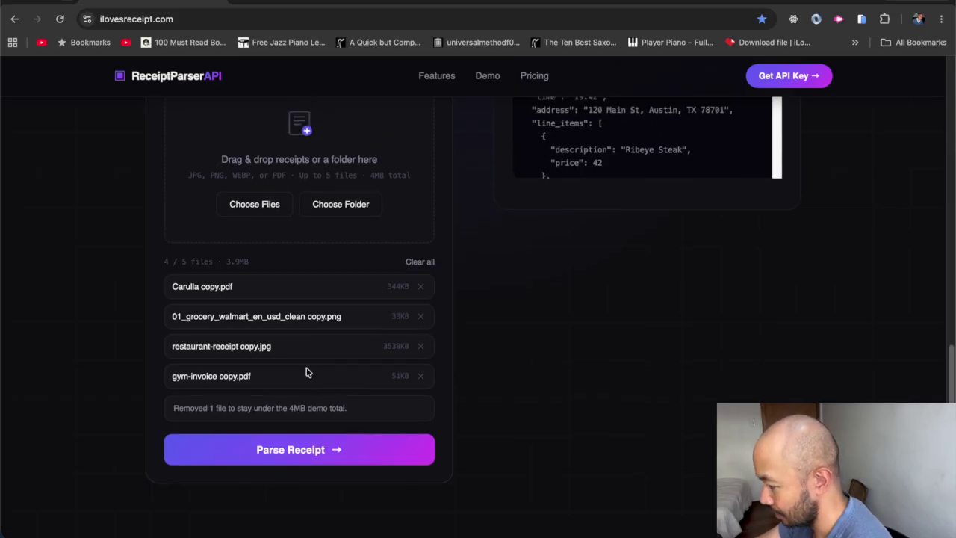
{"action": "scroll", "coordinate": [310, 366], "scroll_direction": "up", "scroll_amount": 5}
{"action": "scroll", "coordinate": [327, 374], "scroll_direction": "down", "scroll_amount": 6}
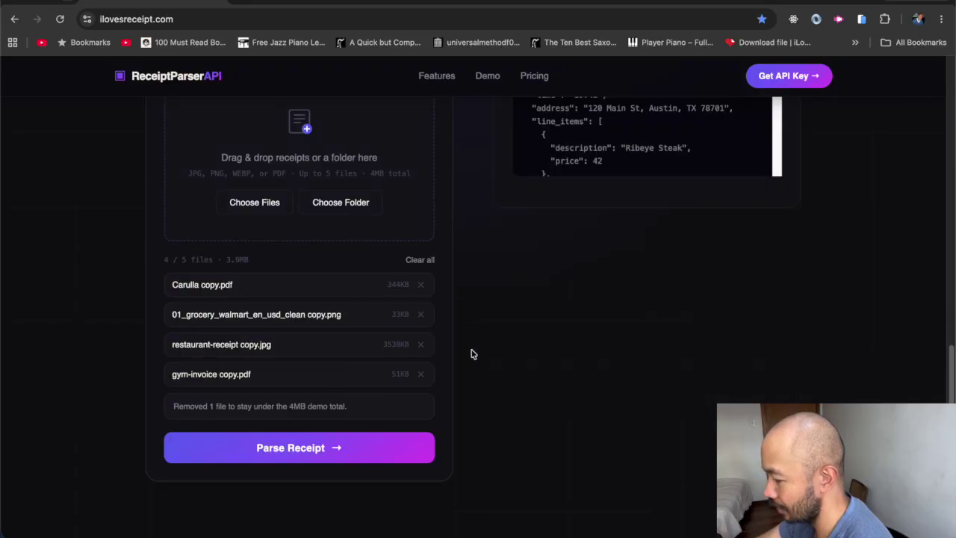
{"action": "left_click", "coordinate": [326, 447]}
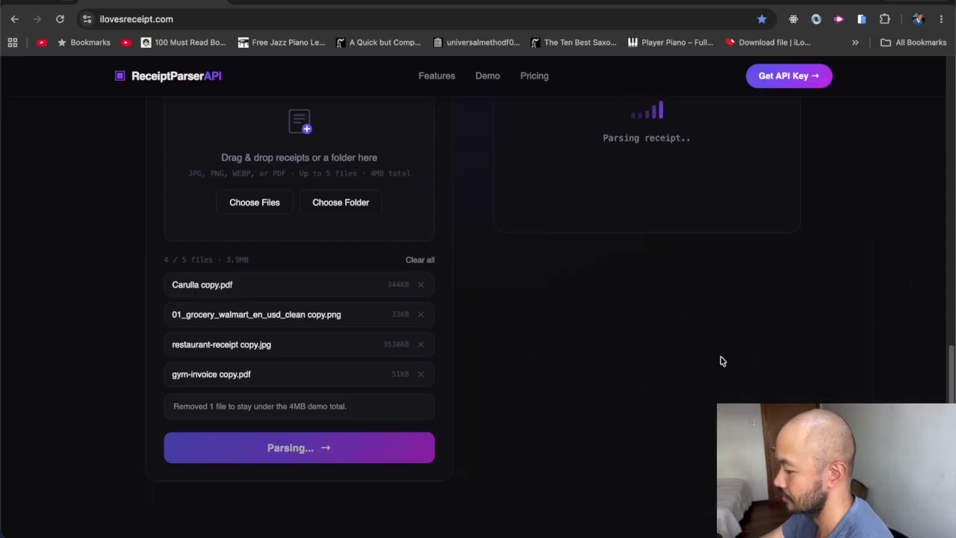
{"action": "scroll", "coordinate": [713, 320], "scroll_direction": "up", "scroll_amount": 3}
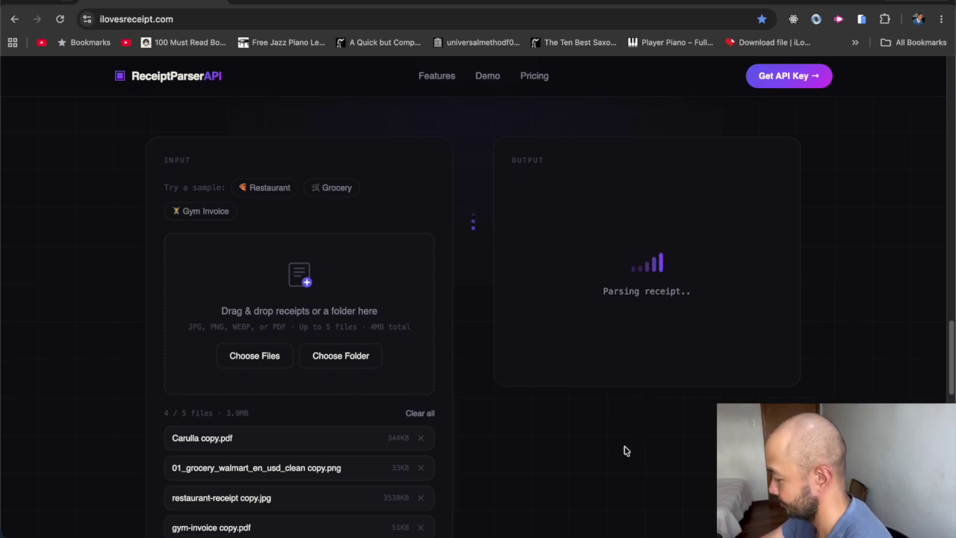
- Look through the parsed output and copy the complete JSON for all the receipts
{"action": "scroll", "coordinate": [677, 442], "scroll_direction": "down", "scroll_amount": 2}
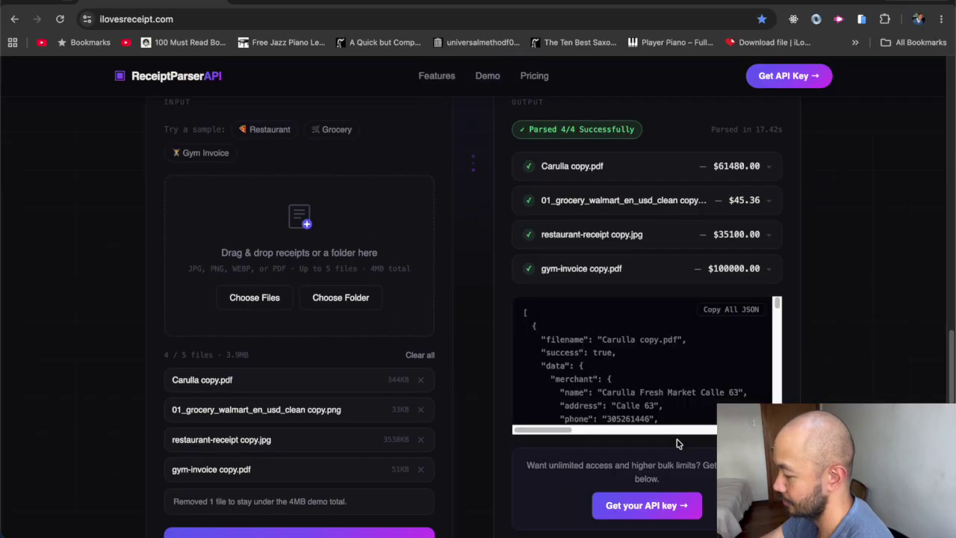
{"action": "scroll", "coordinate": [676, 367], "scroll_direction": "down", "scroll_amount": 2}
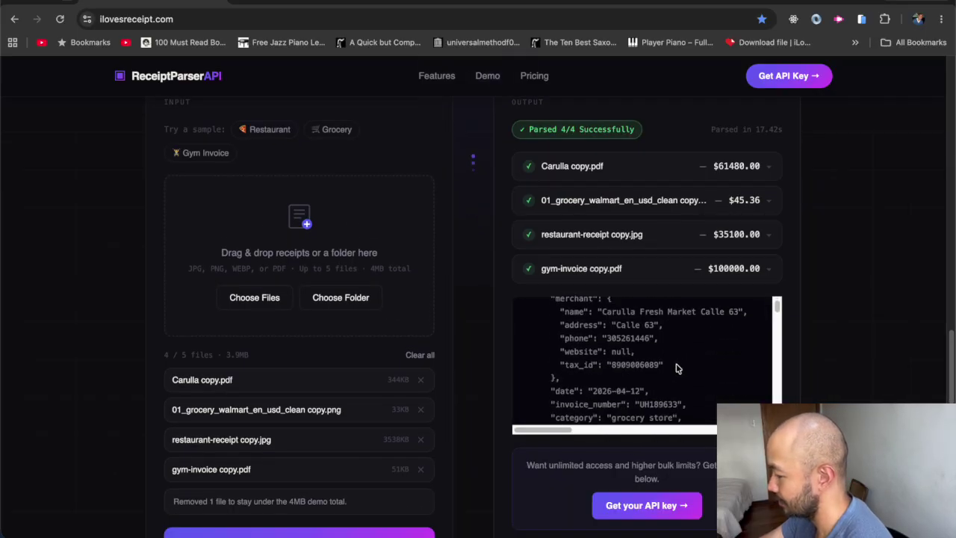
{"action": "scroll", "coordinate": [669, 370], "scroll_direction": "up", "scroll_amount": 2}
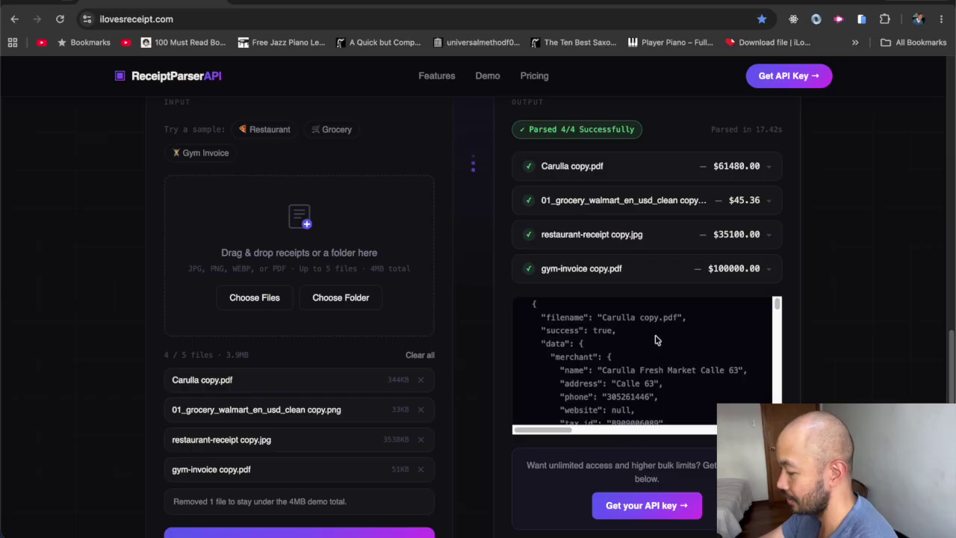
{"action": "scroll", "coordinate": [661, 355], "scroll_direction": "down", "scroll_amount": 1}
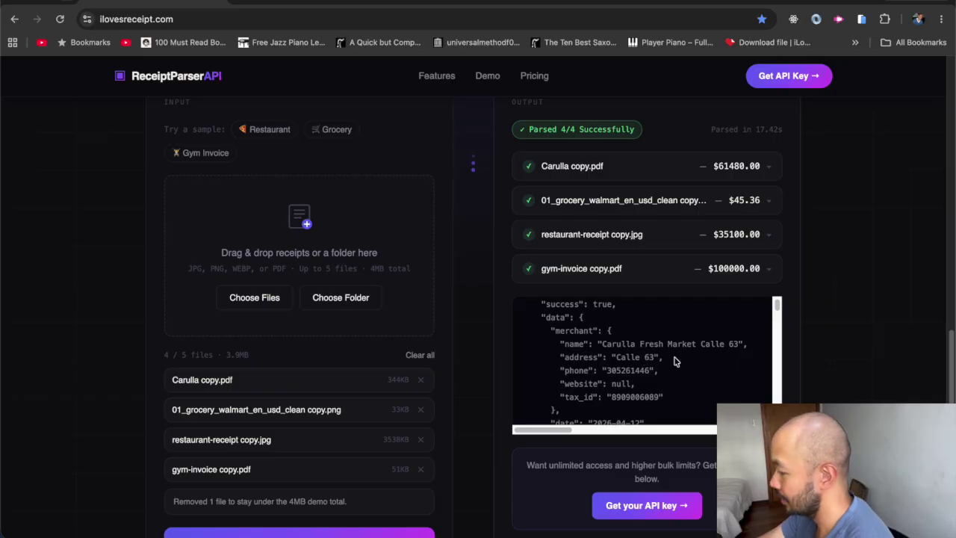
{"action": "scroll", "coordinate": [688, 345], "scroll_direction": "up", "scroll_amount": 2}
{"action": "left_click", "coordinate": [725, 312]}
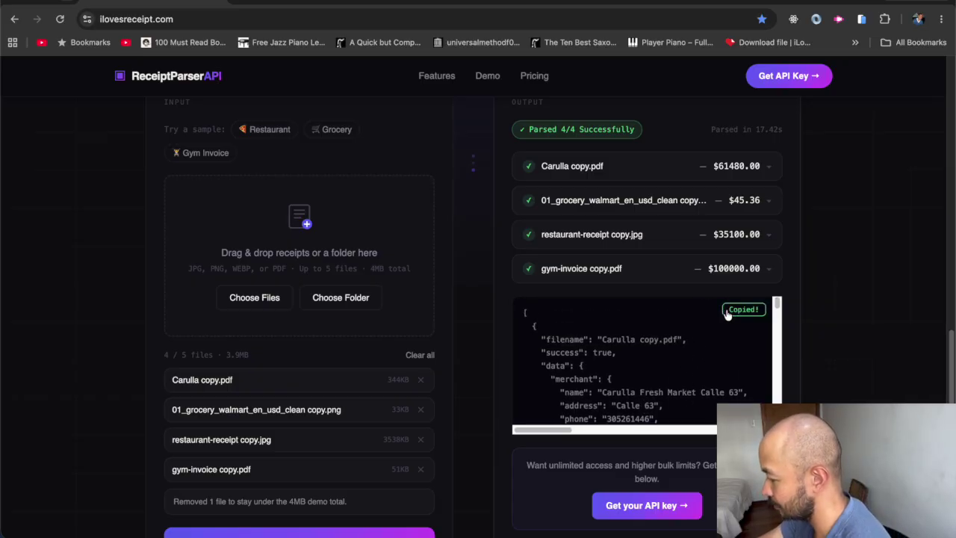
- Switch to Visual Studio Code and paste the copied JSON into the empty demo.md file
{"action": "key", "text": "super+Tab"}
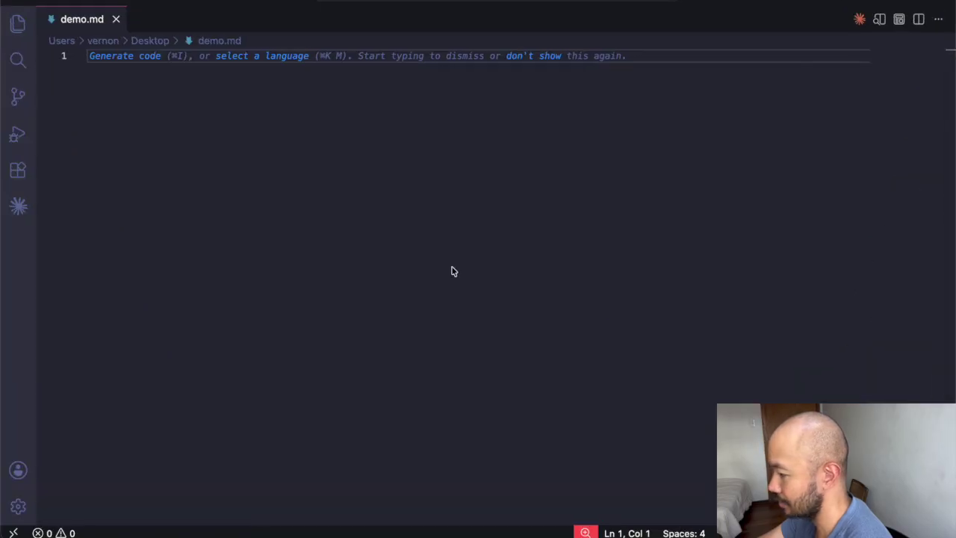
{"action": "key", "text": "super+v"}
{"action": "scroll", "coordinate": [434, 195], "scroll_direction": "up", "scroll_amount": 15}
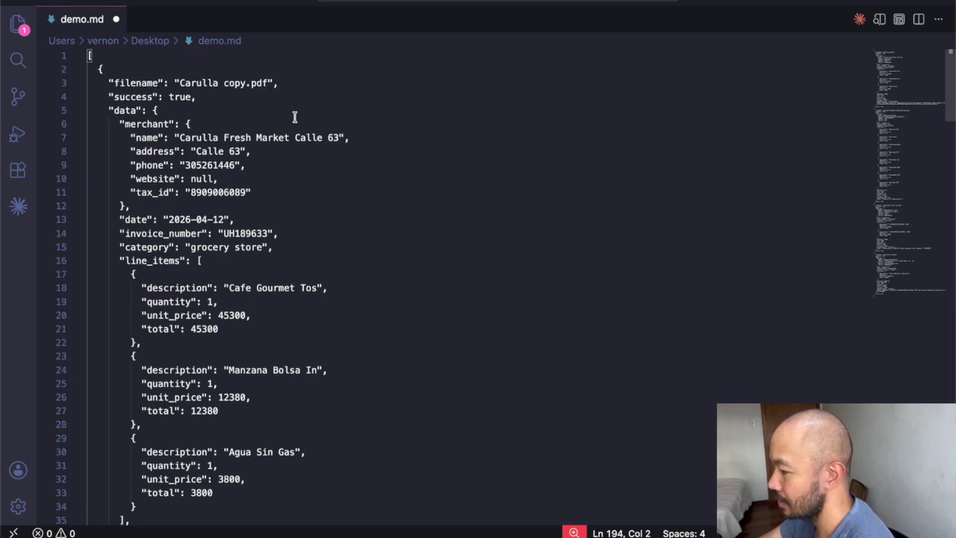
- Examine each receipt's entry in demo.md, checking merchant details, line items, totals and notes from Carulla through the gym invoice
{"action": "scroll", "coordinate": [165, 77], "scroll_direction": "down", "scroll_amount": 1}
{"action": "scroll", "coordinate": [290, 198], "scroll_direction": "up", "scroll_amount": 1}
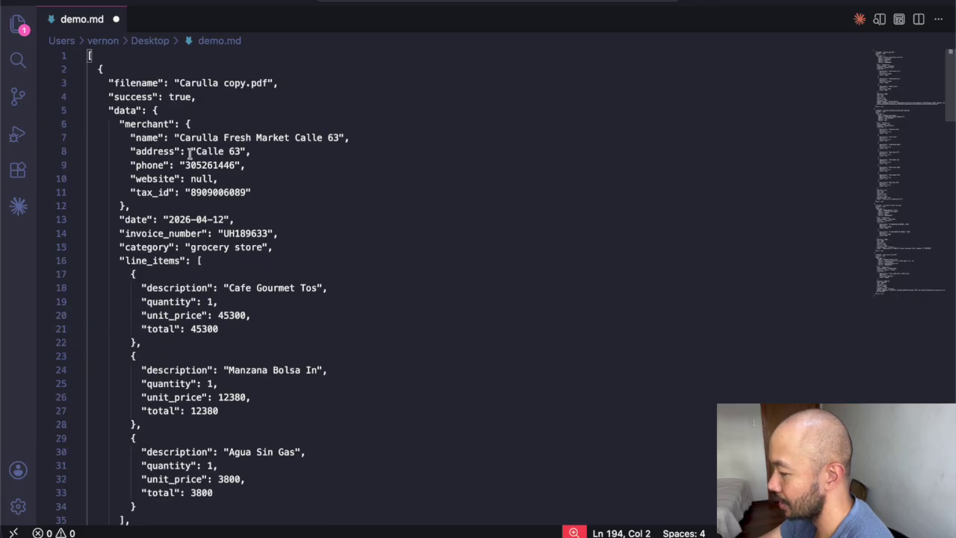
{"action": "left_click", "coordinate": [119, 69]}
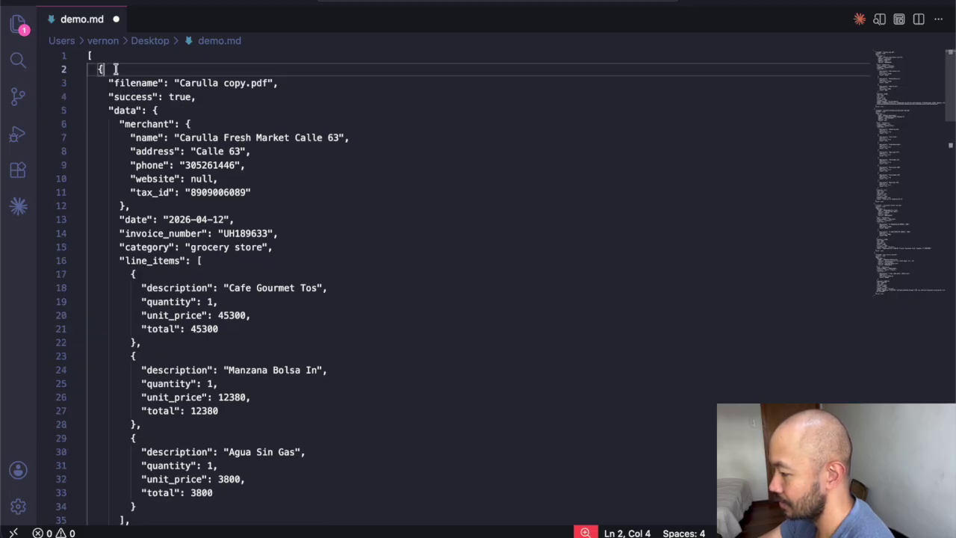
{"action": "scroll", "coordinate": [305, 239], "scroll_direction": "down", "scroll_amount": 10}
{"action": "scroll", "coordinate": [272, 393], "scroll_direction": "down", "scroll_amount": 2}
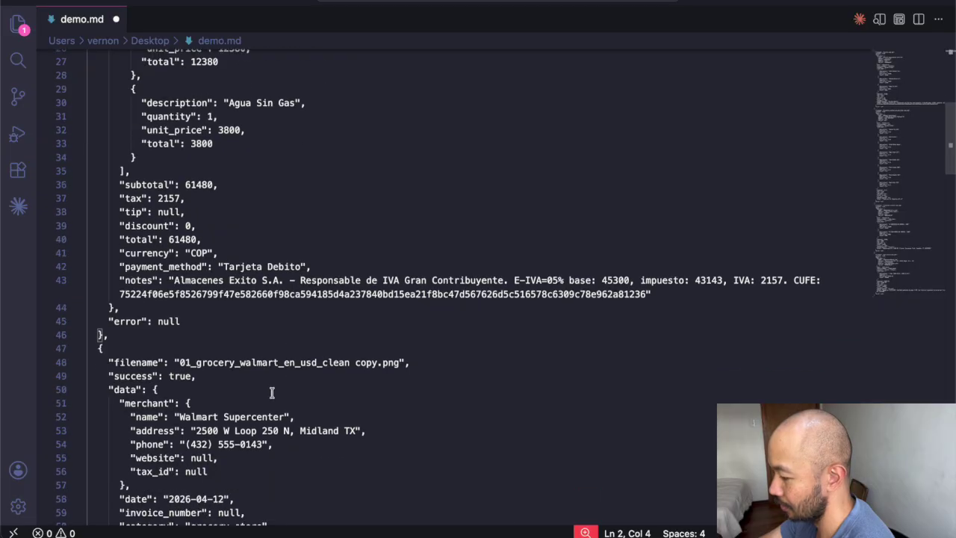
{"action": "scroll", "coordinate": [312, 307], "scroll_direction": "down", "scroll_amount": 2}
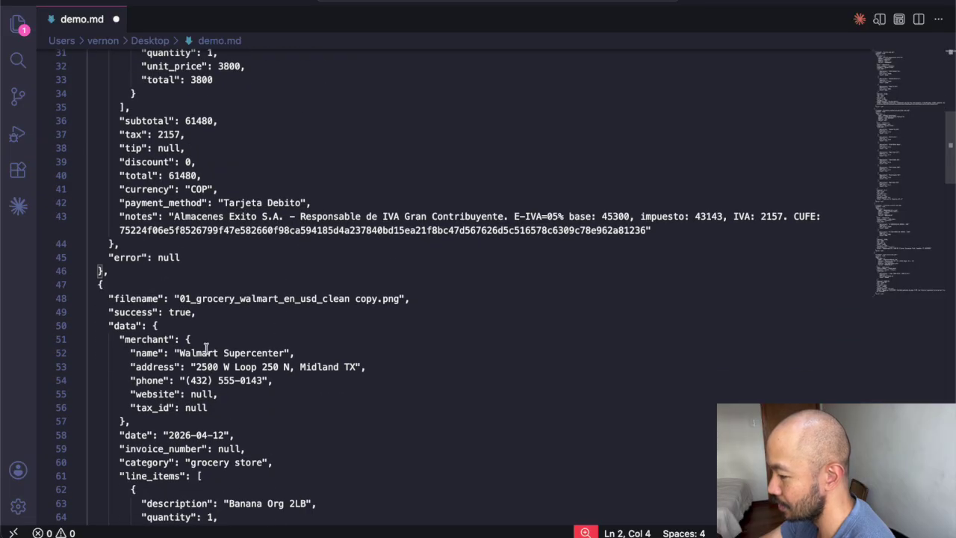
{"action": "left_click", "coordinate": [184, 287]}
{"action": "scroll", "coordinate": [345, 335], "scroll_direction": "down", "scroll_amount": 10}
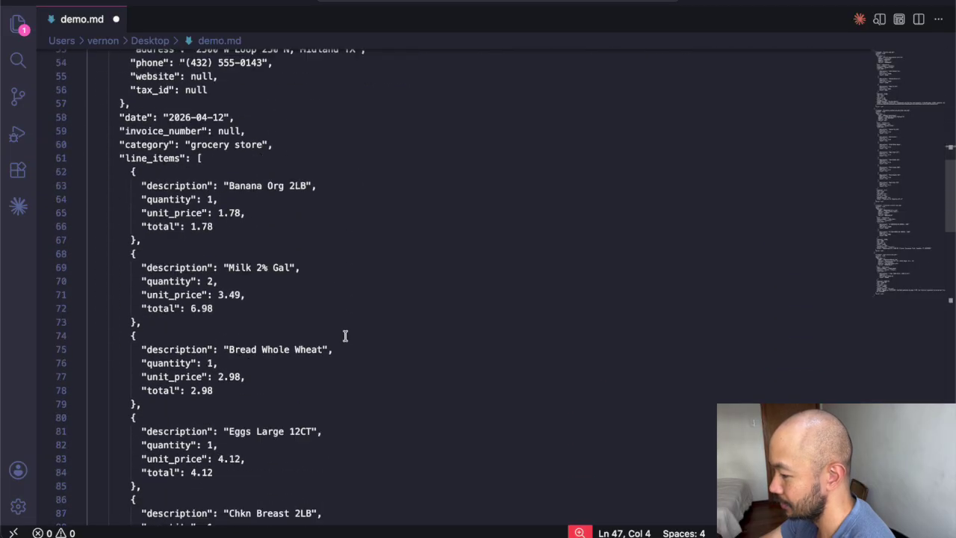
{"action": "scroll", "coordinate": [345, 336], "scroll_direction": "down", "scroll_amount": 15}
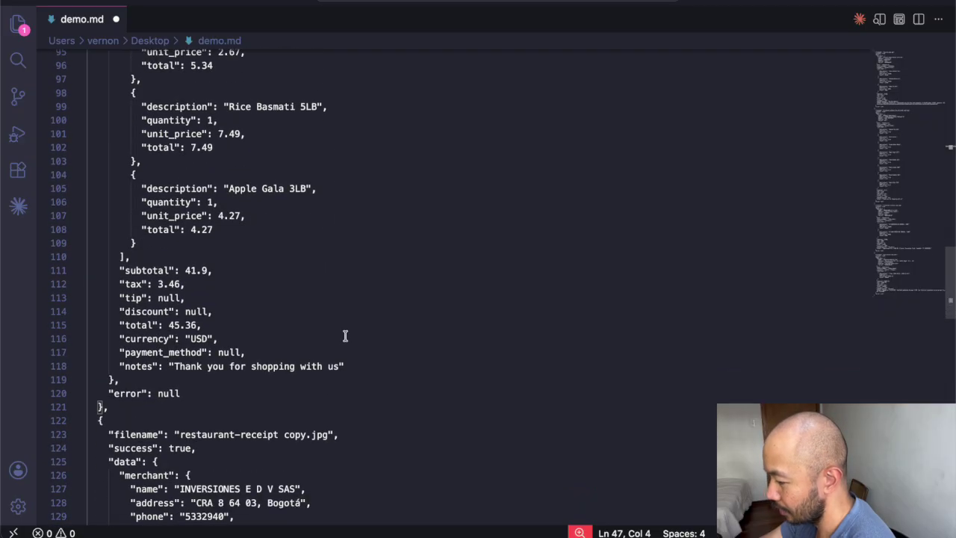
{"action": "left_click", "coordinate": [199, 424]}
{"action": "scroll", "coordinate": [326, 419], "scroll_direction": "down", "scroll_amount": 20}
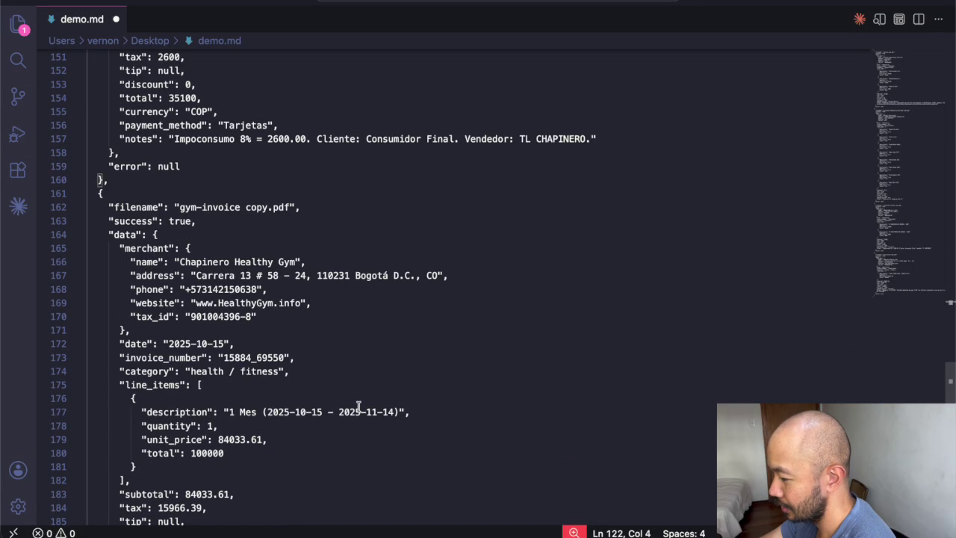
{"action": "scroll", "coordinate": [359, 406], "scroll_direction": "up", "scroll_amount": 3}
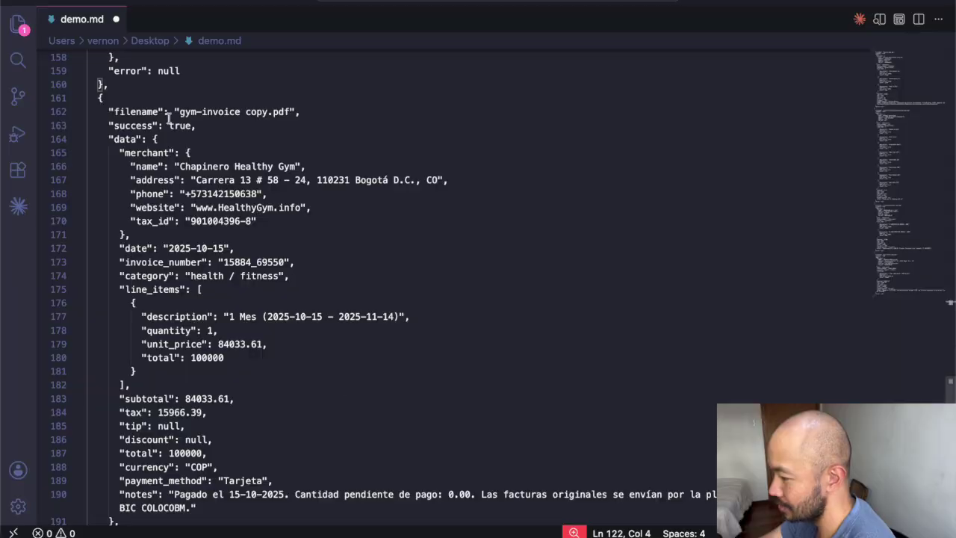
{"action": "left_click", "coordinate": [149, 98]}
{"action": "scroll", "coordinate": [365, 199], "scroll_direction": "up", "scroll_amount": 5}
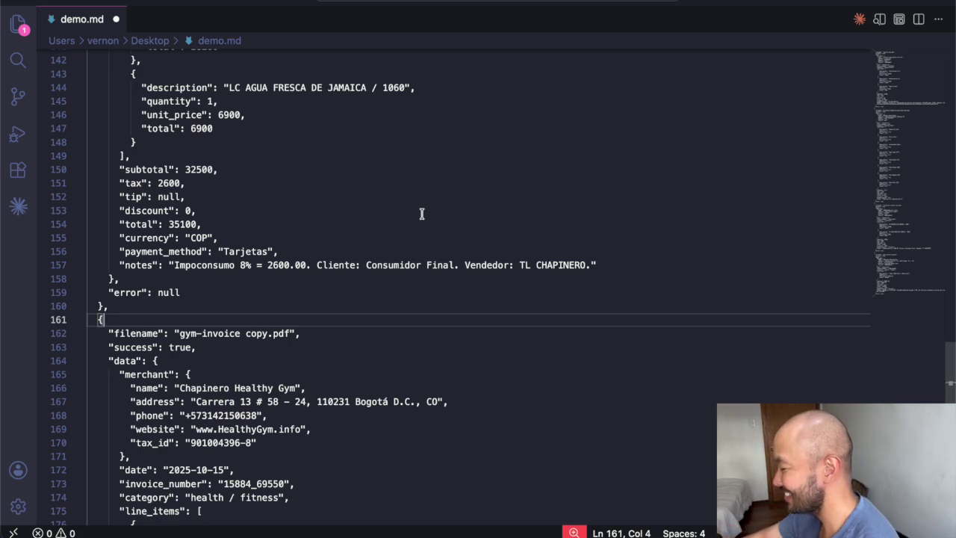
{"action": "scroll", "coordinate": [519, 234], "scroll_direction": "up", "scroll_amount": 12}
{"action": "scroll", "coordinate": [519, 234], "scroll_direction": "up", "scroll_amount": 20}
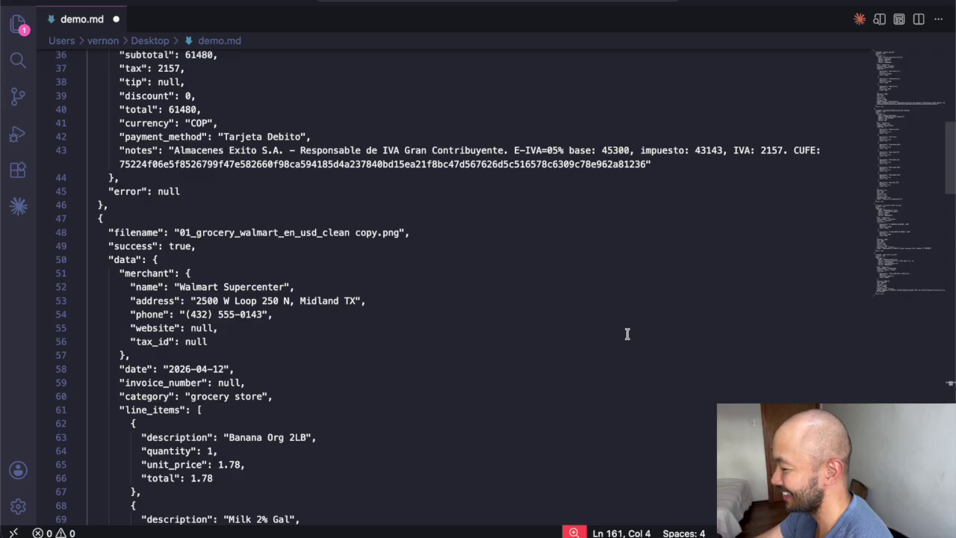
{"action": "scroll", "coordinate": [628, 306], "scroll_direction": "up", "scroll_amount": 10}
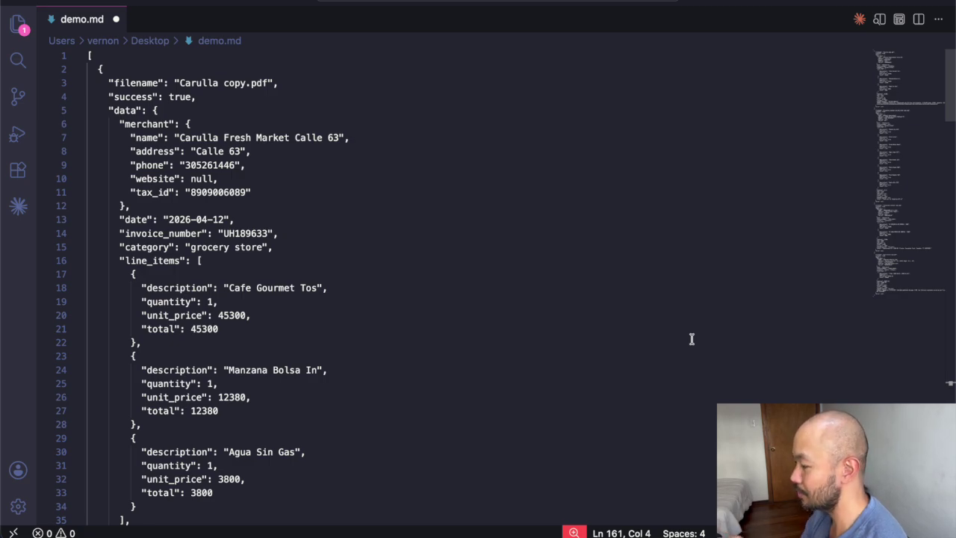
- Delete all the JSON from demo.md and switch back to the receipt parser page in Chrome
{"action": "left_click", "coordinate": [541, 289]}
{"action": "key", "text": "super+a"}
{"action": "key", "text": "BackSpace"}
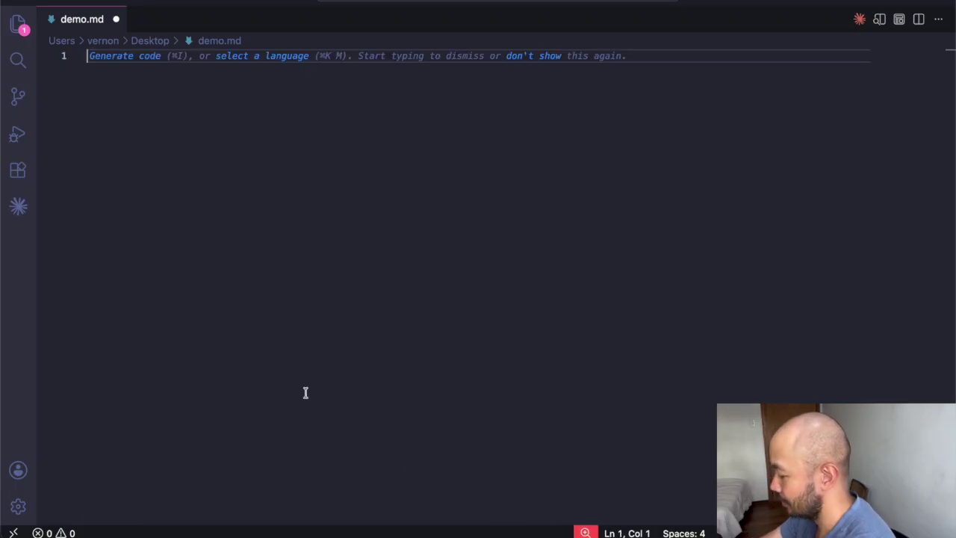
{"action": "key", "text": "super+Tab"}
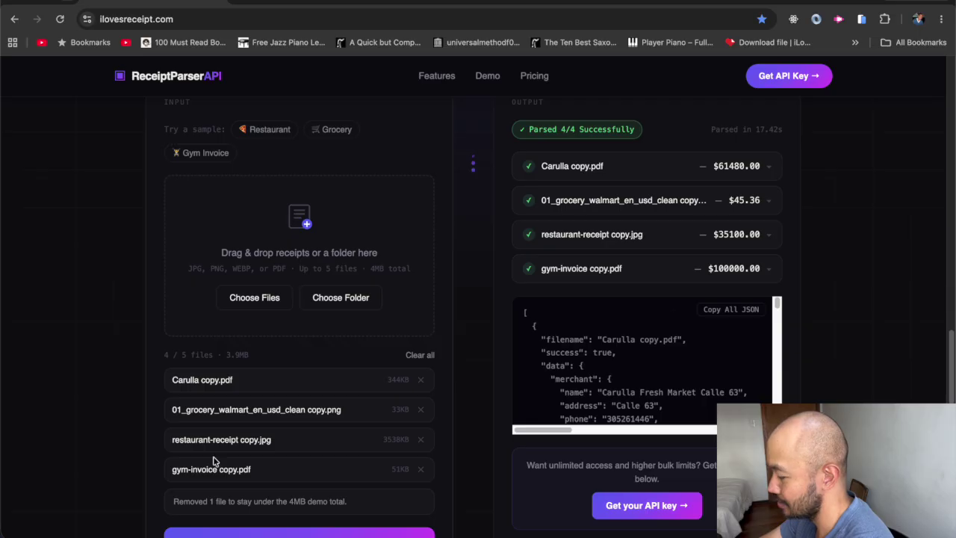
- Clear the previously loaded receipts from the demo input and browse to the Desktop to choose a new folder
{"action": "left_click", "coordinate": [420, 356]}
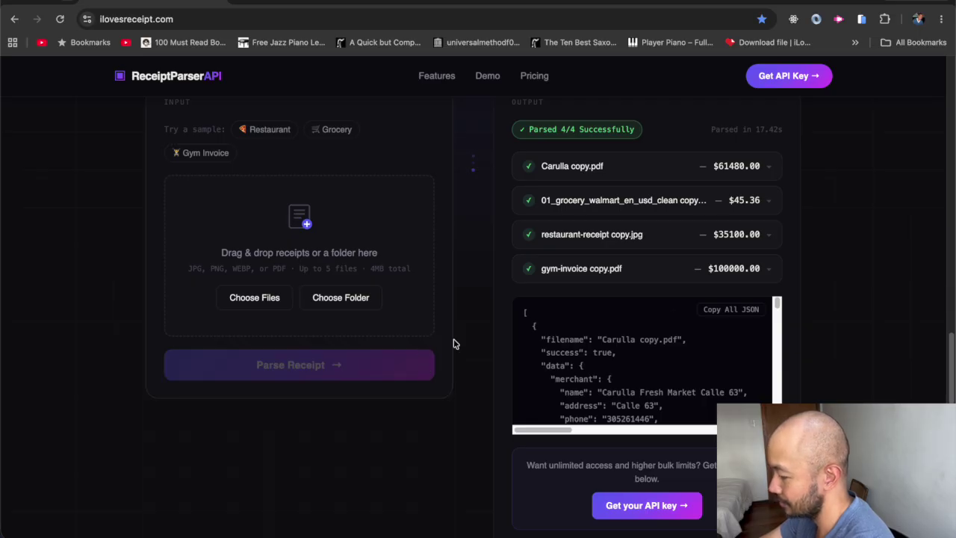
{"action": "scroll", "coordinate": [757, 246], "scroll_direction": "up", "scroll_amount": 5}
{"action": "scroll", "coordinate": [363, 391], "scroll_direction": "down", "scroll_amount": 5}
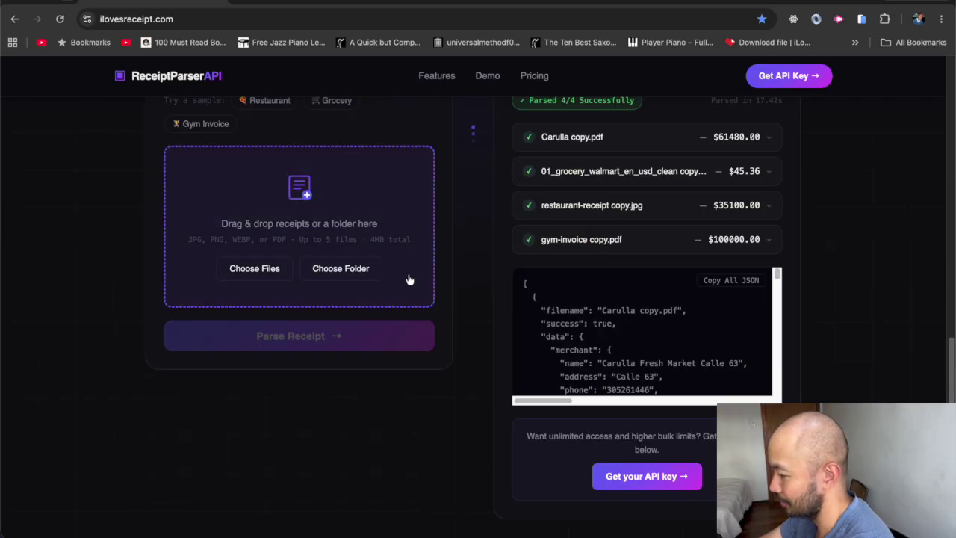
{"action": "left_click", "coordinate": [354, 274]}
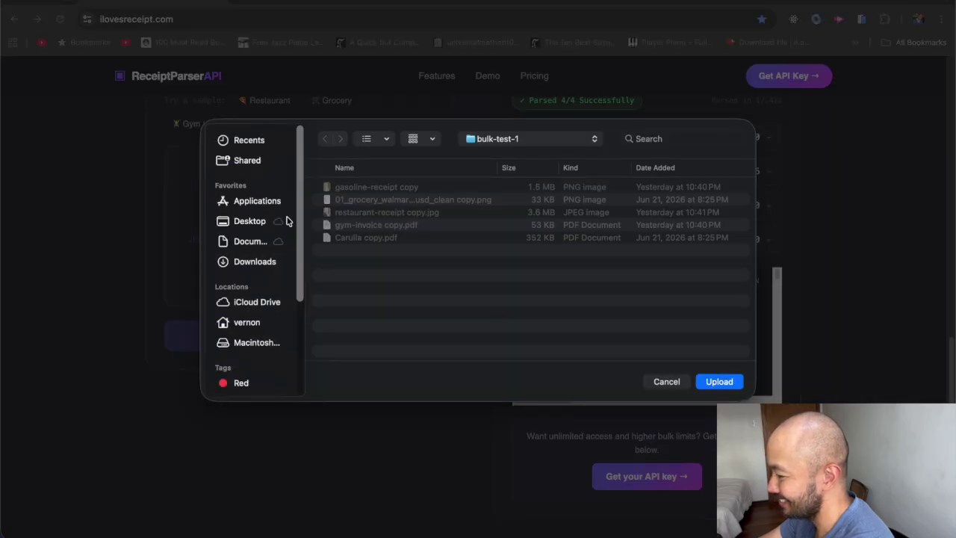
{"action": "left_click", "coordinate": [483, 139]}
{"action": "left_click", "coordinate": [535, 141]}
{"action": "left_click", "coordinate": [531, 144]}
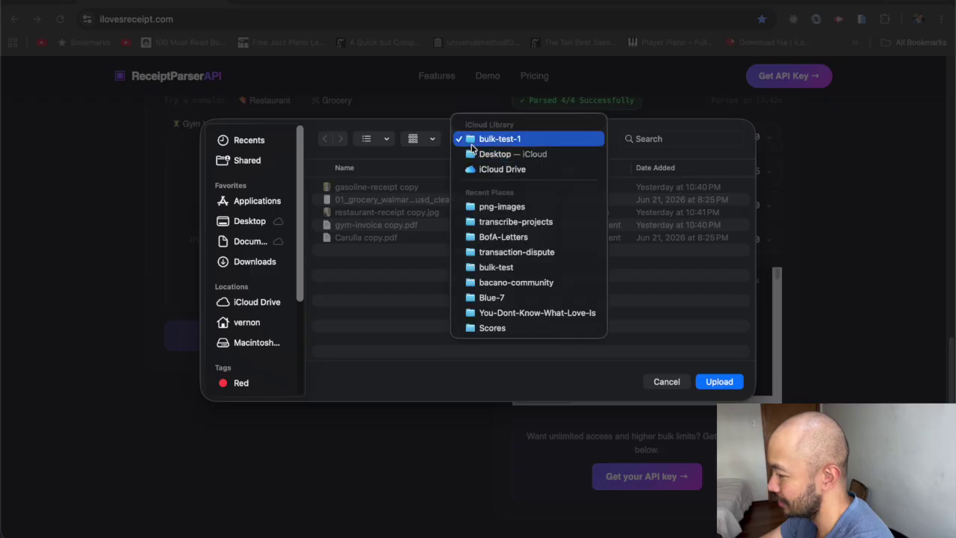
{"action": "left_click", "coordinate": [237, 225]}
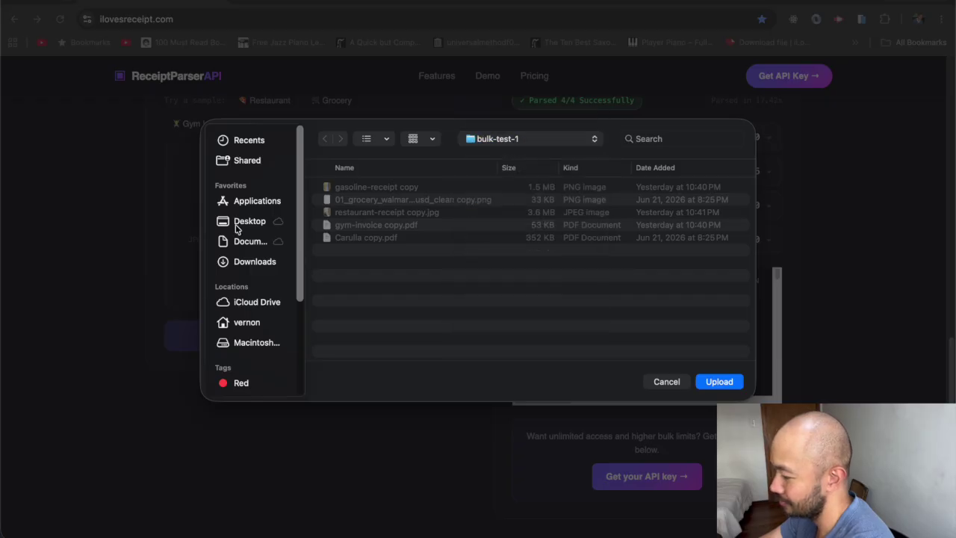
{"action": "left_click", "coordinate": [233, 226]}
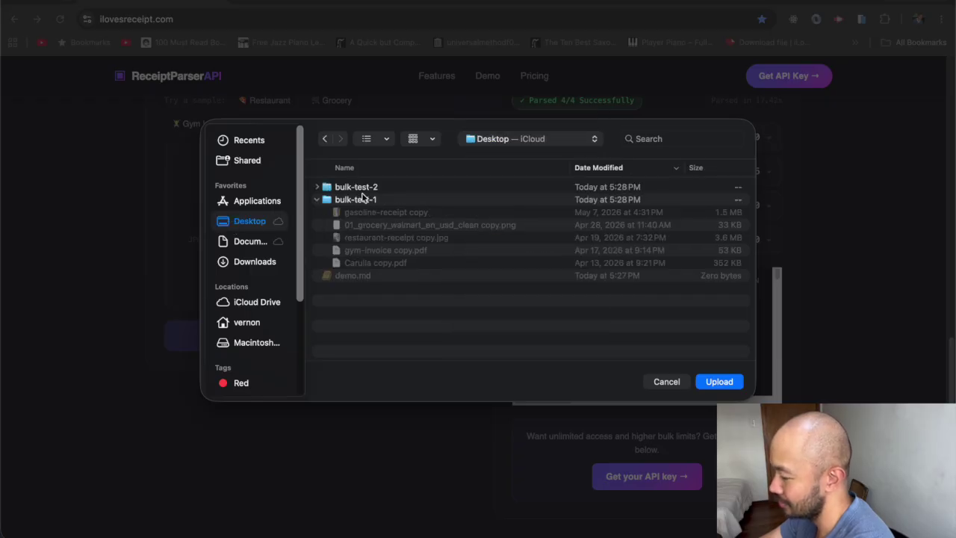
- Check the contents of the bulk-test-2 folder and upload it to the demo
{"action": "left_click", "coordinate": [317, 200]}
{"action": "left_click", "coordinate": [317, 188]}
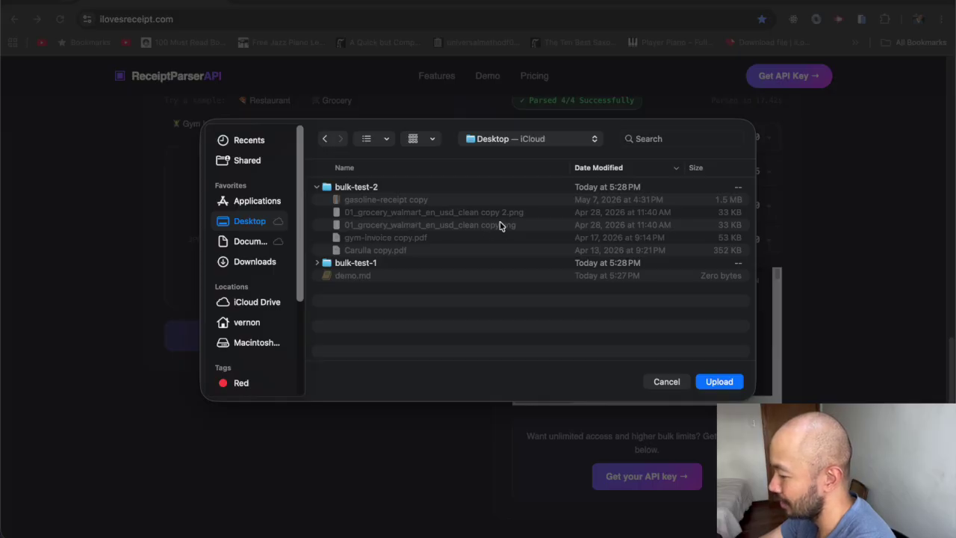
{"action": "left_click", "coordinate": [317, 187]}
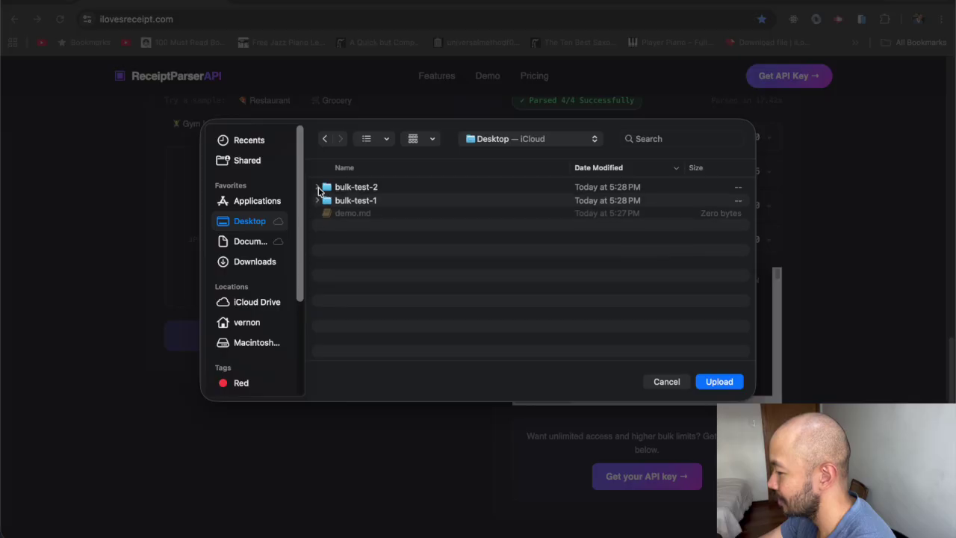
{"action": "left_click", "coordinate": [364, 188]}
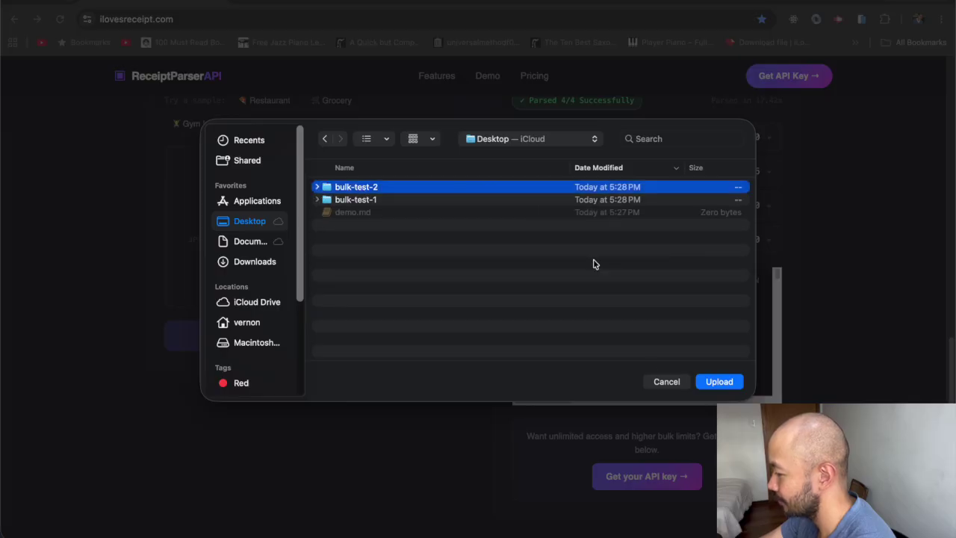
{"action": "left_click", "coordinate": [719, 383]}
{"action": "left_click", "coordinate": [575, 112]}
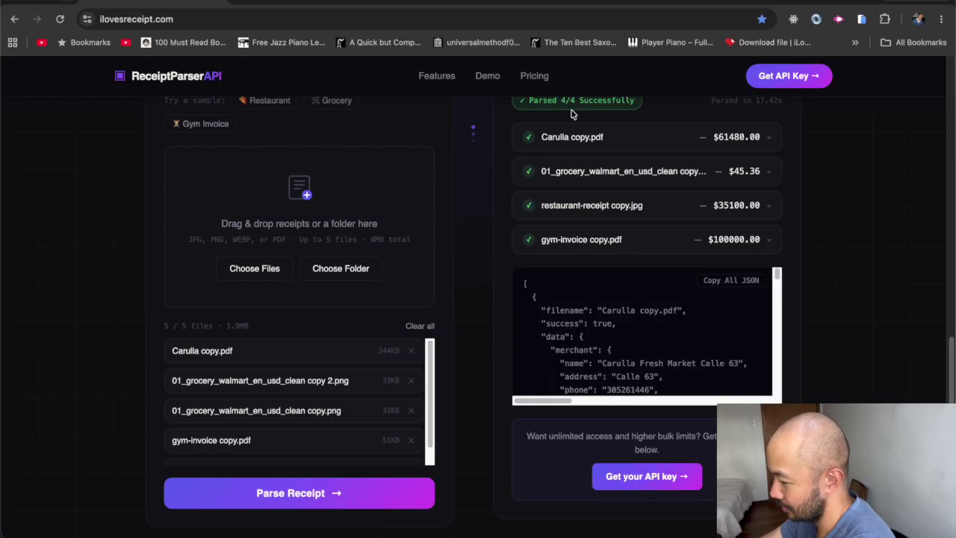
- Review the files loaded from bulk-test-2 and parse the receipts
{"action": "scroll", "coordinate": [301, 423], "scroll_direction": "down", "scroll_amount": 2}
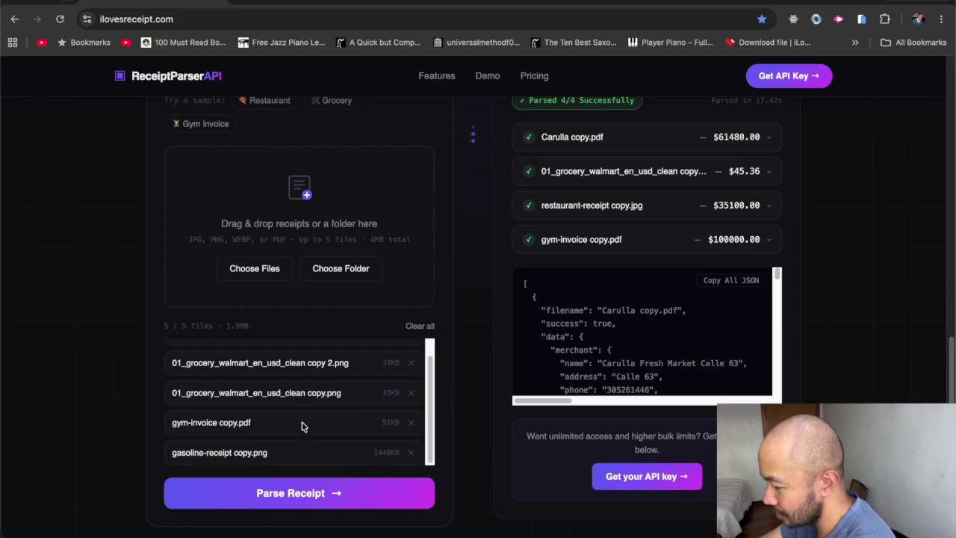
{"action": "scroll", "coordinate": [271, 363], "scroll_direction": "up", "scroll_amount": 1}
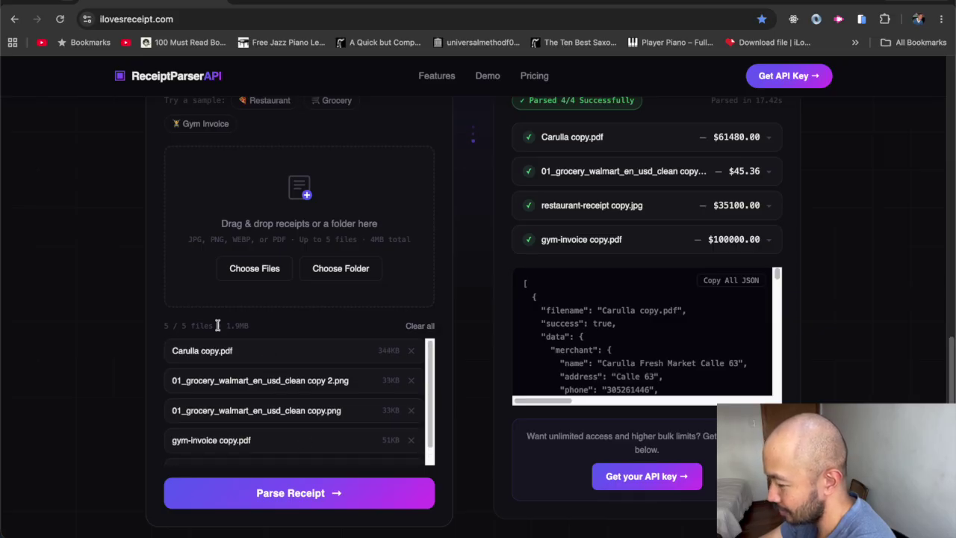
{"action": "scroll", "coordinate": [319, 365], "scroll_direction": "down", "scroll_amount": 1}
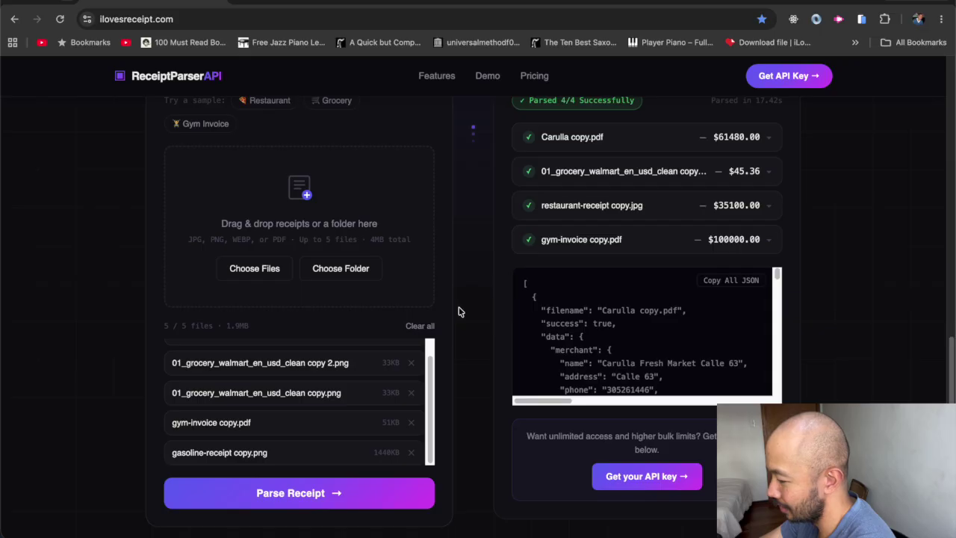
{"action": "left_click", "coordinate": [268, 497]}
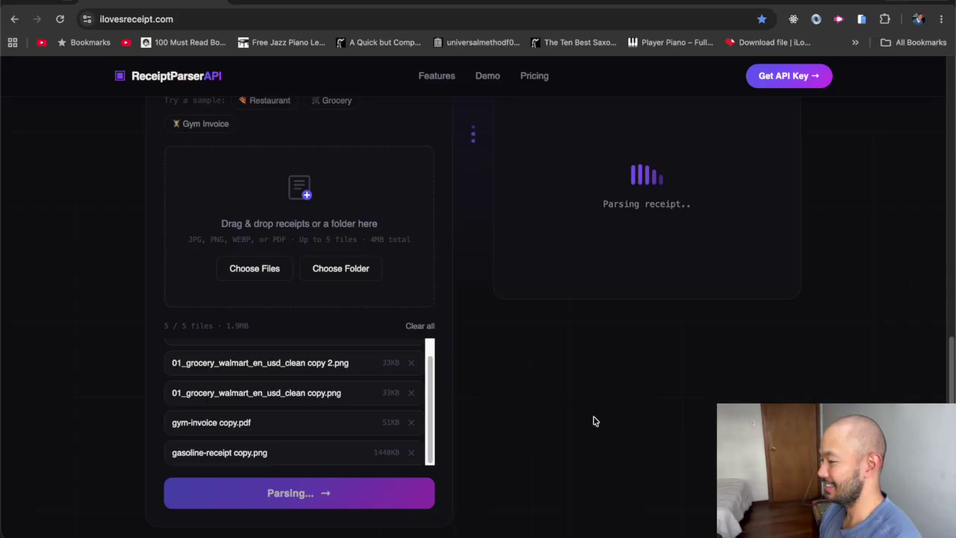
{"action": "scroll", "coordinate": [595, 421], "scroll_direction": "up", "scroll_amount": 1}
{"action": "scroll", "coordinate": [595, 422], "scroll_direction": "up", "scroll_amount": 3}
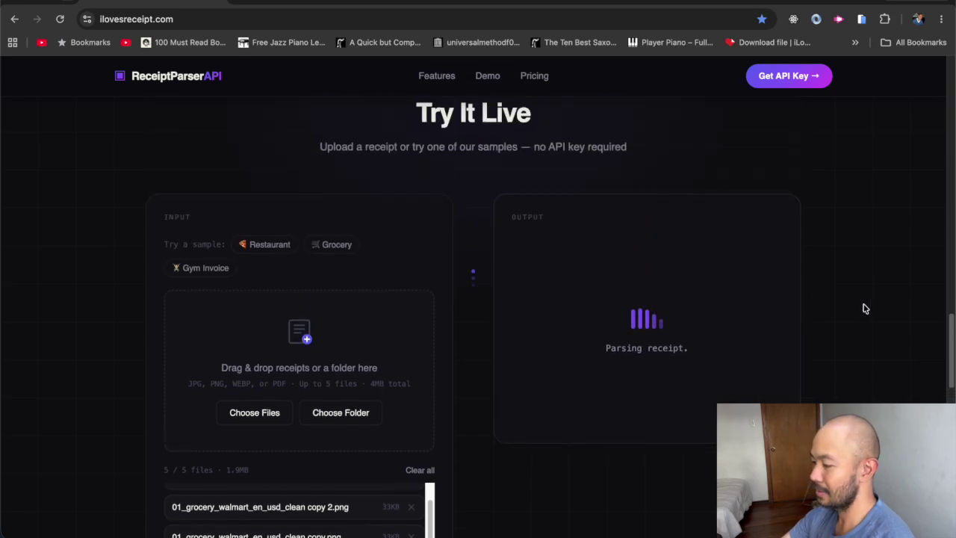
{"action": "scroll", "coordinate": [865, 308], "scroll_direction": "down", "scroll_amount": 1}
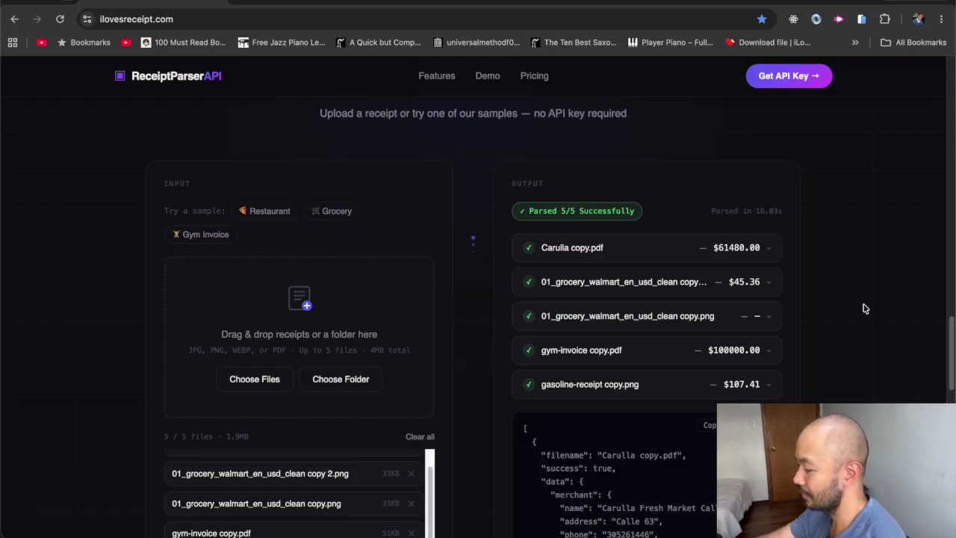
- Copy the complete JSON for all parsed receipts and paste it into the empty demo.md file in Visual Studio Code
{"action": "scroll", "coordinate": [649, 406], "scroll_direction": "down", "scroll_amount": 5}
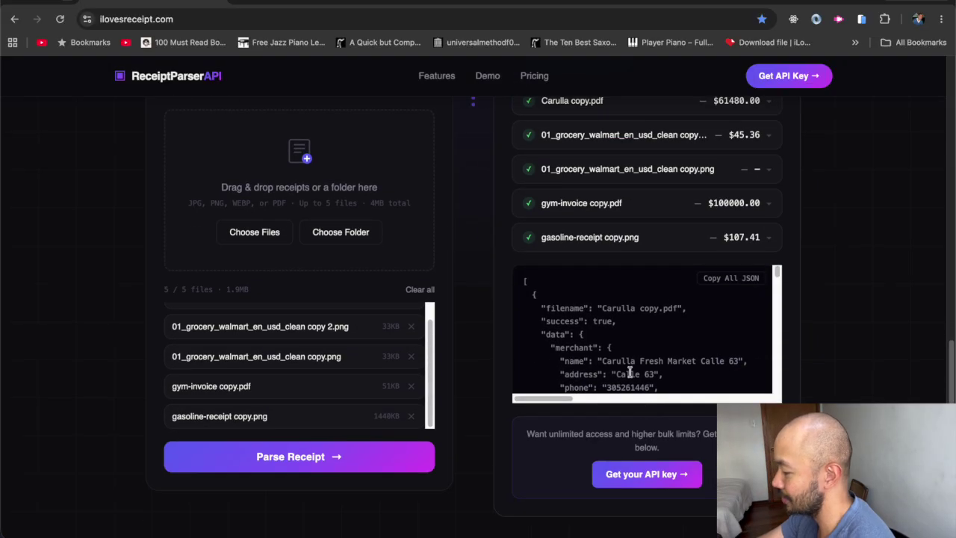
{"action": "left_click", "coordinate": [722, 279]}
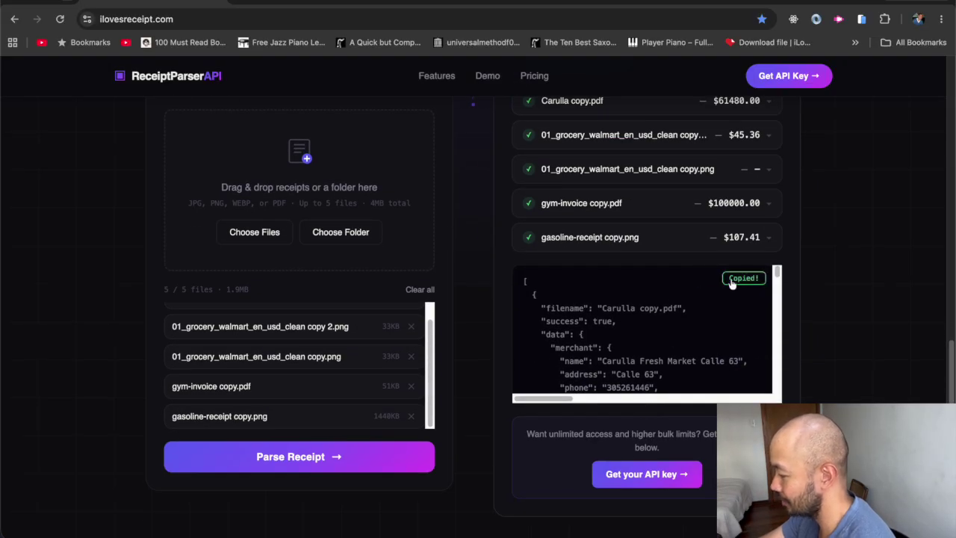
{"action": "key", "text": "super+Tab"}
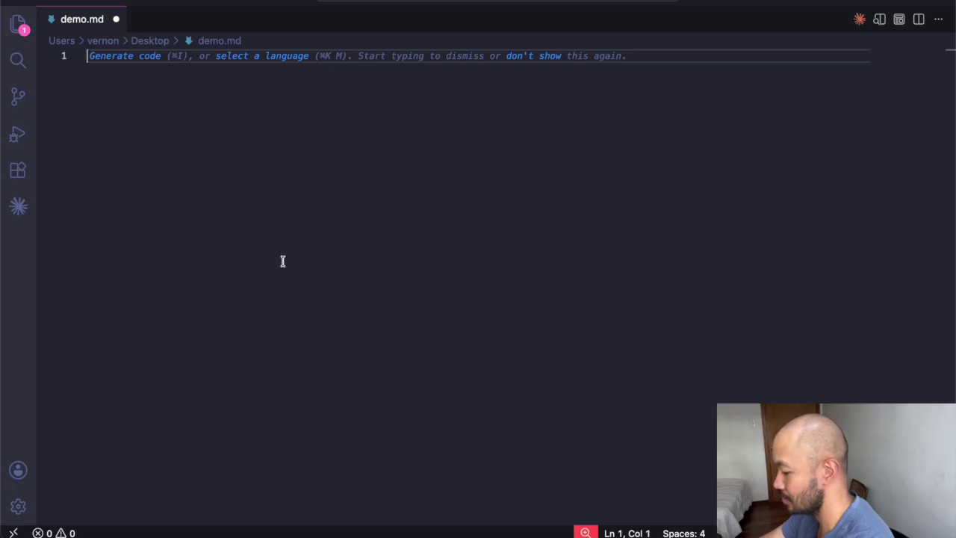
{"action": "key", "text": "super+v"}
{"action": "scroll", "coordinate": [539, 264], "scroll_direction": "up", "scroll_amount": 20}
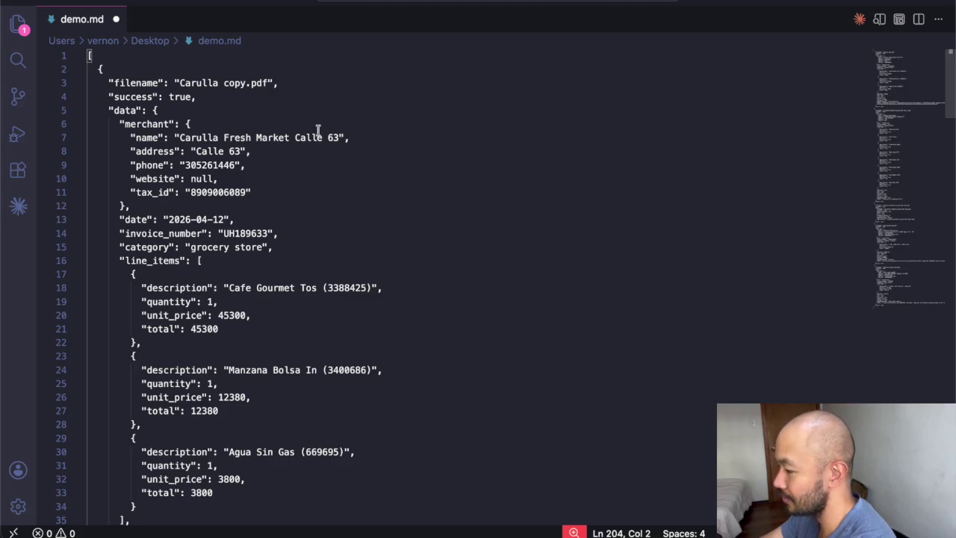
- Examine the Carulla receipt's entry in demo.md, checking its merchant details, line items, totals and notes
{"action": "scroll", "coordinate": [262, 224], "scroll_direction": "down", "scroll_amount": 2}
{"action": "scroll", "coordinate": [231, 197], "scroll_direction": "up", "scroll_amount": 2}
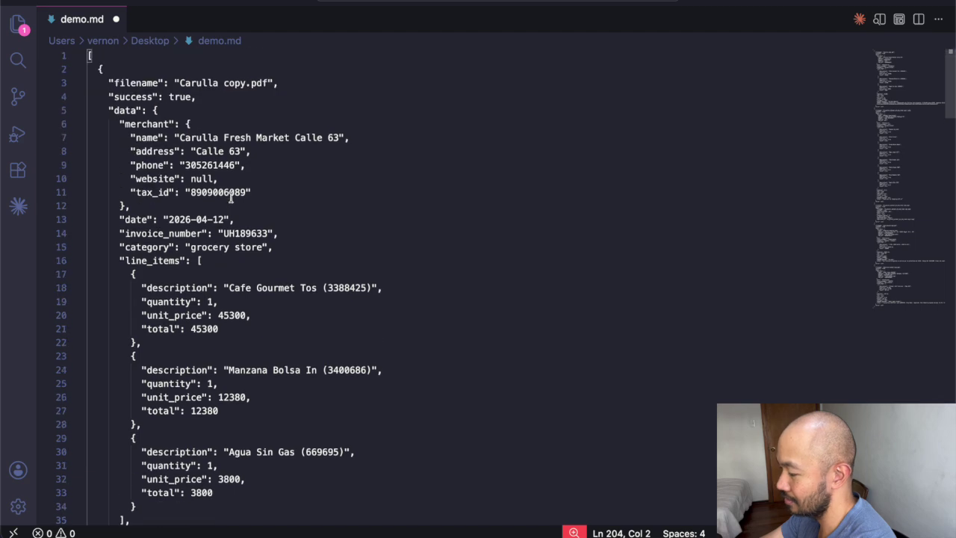
{"action": "scroll", "coordinate": [523, 204], "scroll_direction": "down", "scroll_amount": 2}
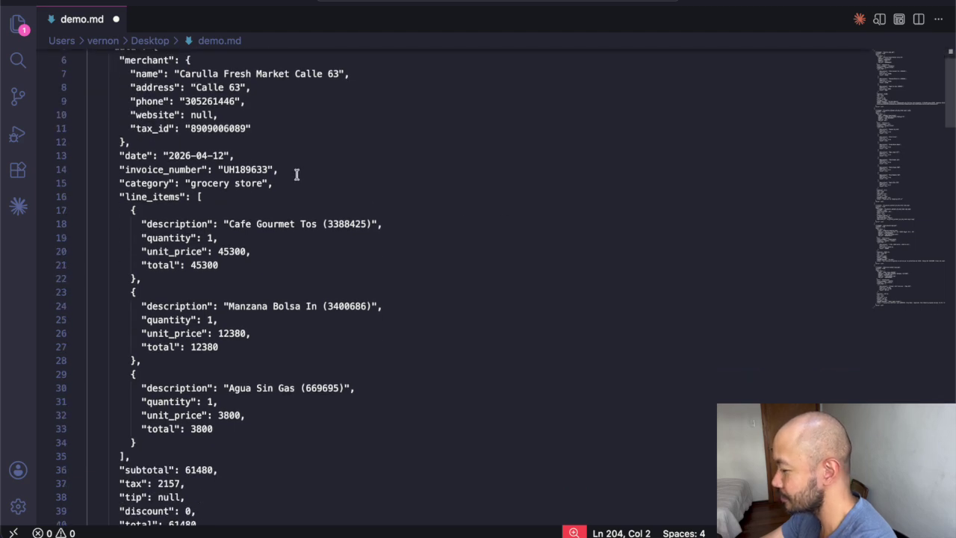
{"action": "scroll", "coordinate": [383, 227], "scroll_direction": "down", "scroll_amount": 6}
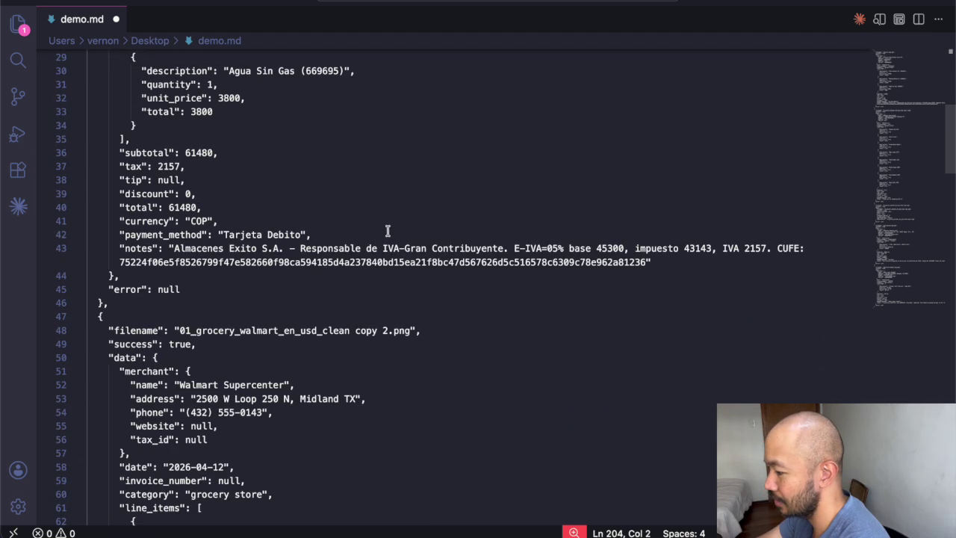
{"action": "scroll", "coordinate": [475, 303], "scroll_direction": "up", "scroll_amount": 7}
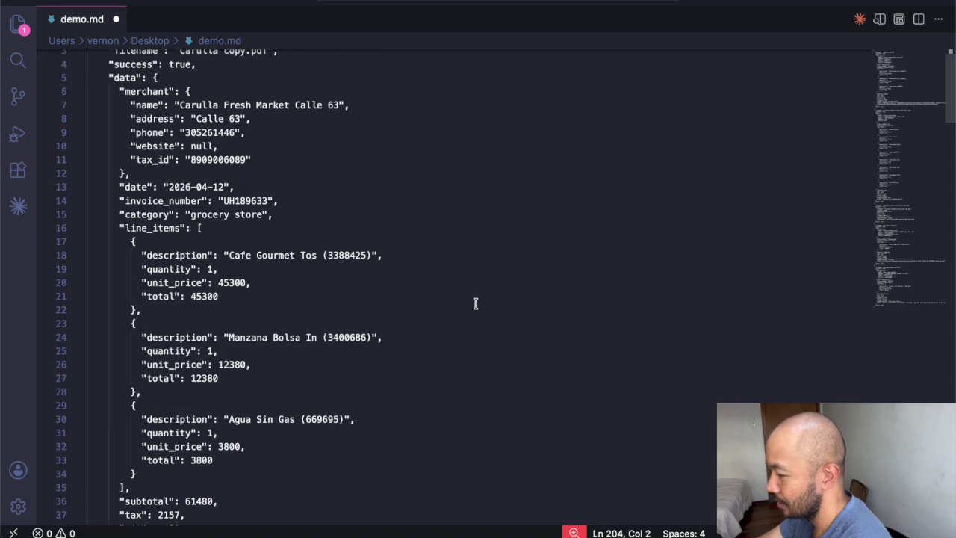
{"action": "scroll", "coordinate": [477, 305], "scroll_direction": "down", "scroll_amount": 1}
{"action": "scroll", "coordinate": [478, 304], "scroll_direction": "down", "scroll_amount": 10}
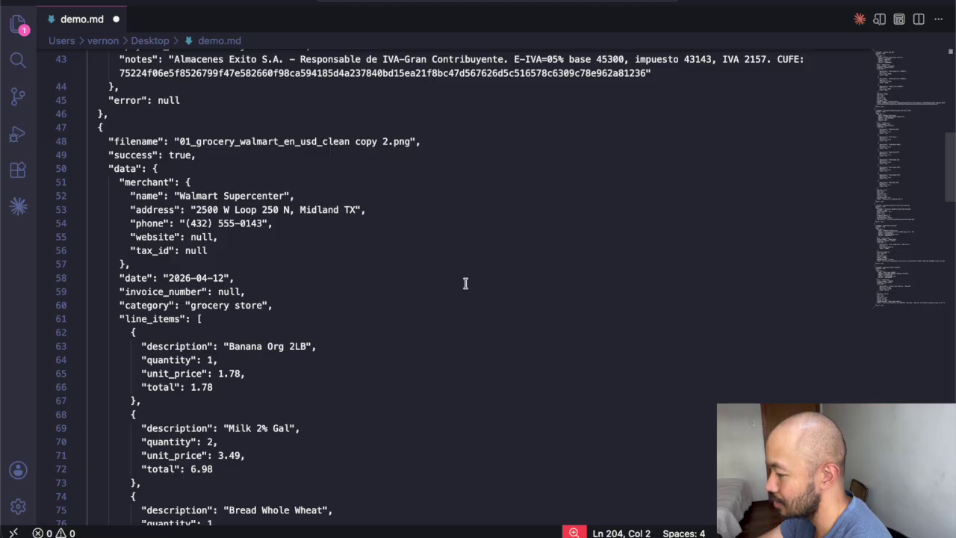
- Examine the first Walmart receipt's entry, checking its filename, merchant details, line items, totals and notes
{"action": "left_click", "coordinate": [296, 153]}
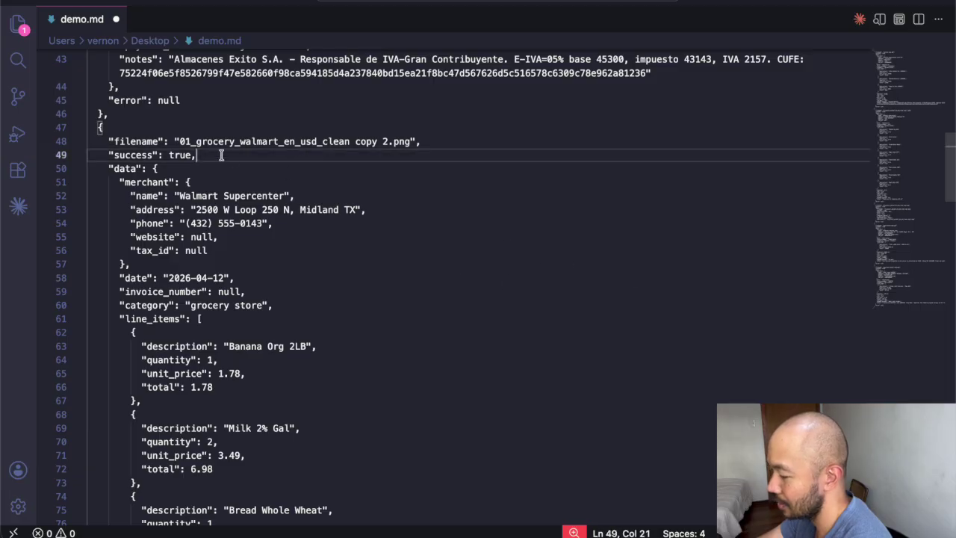
{"action": "double_click", "coordinate": [180, 141]}
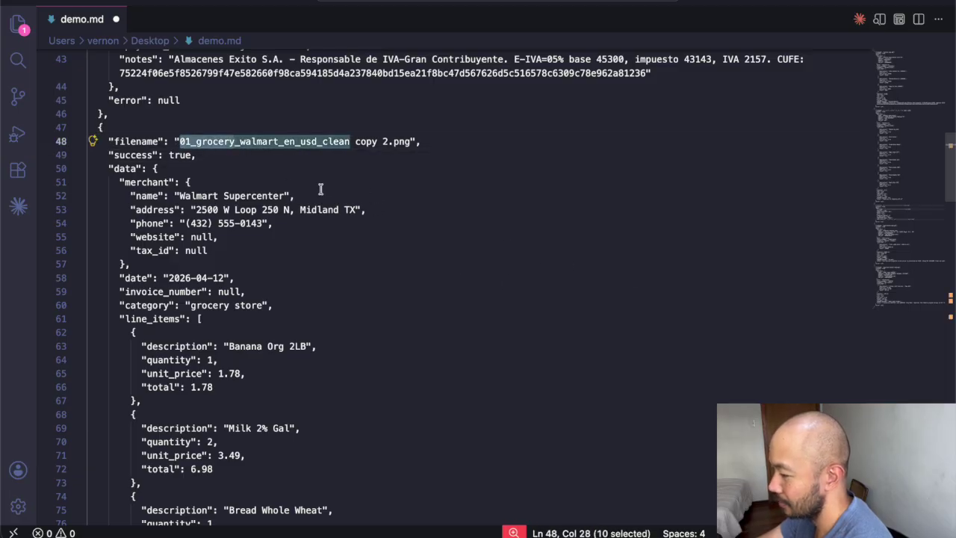
{"action": "left_click", "coordinate": [247, 167]}
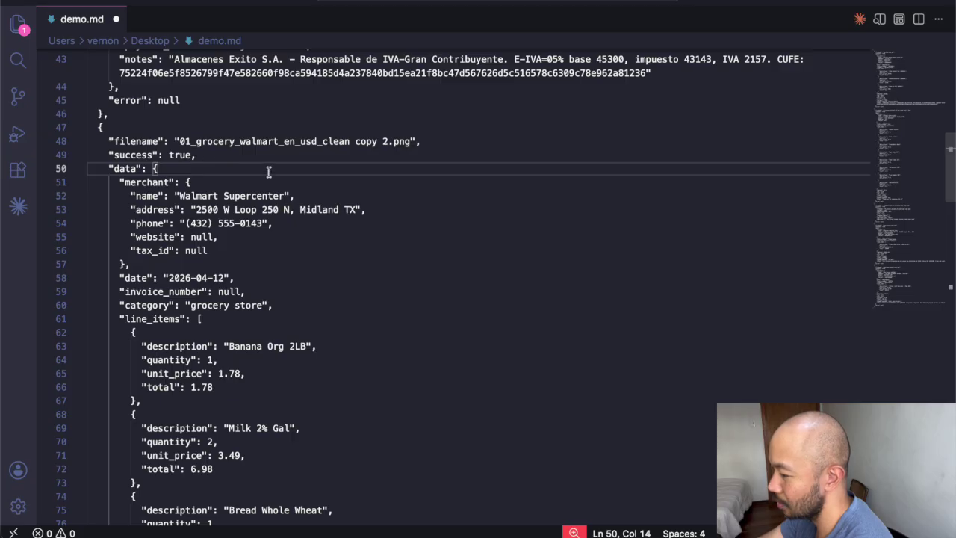
{"action": "scroll", "coordinate": [296, 210], "scroll_direction": "down", "scroll_amount": 1}
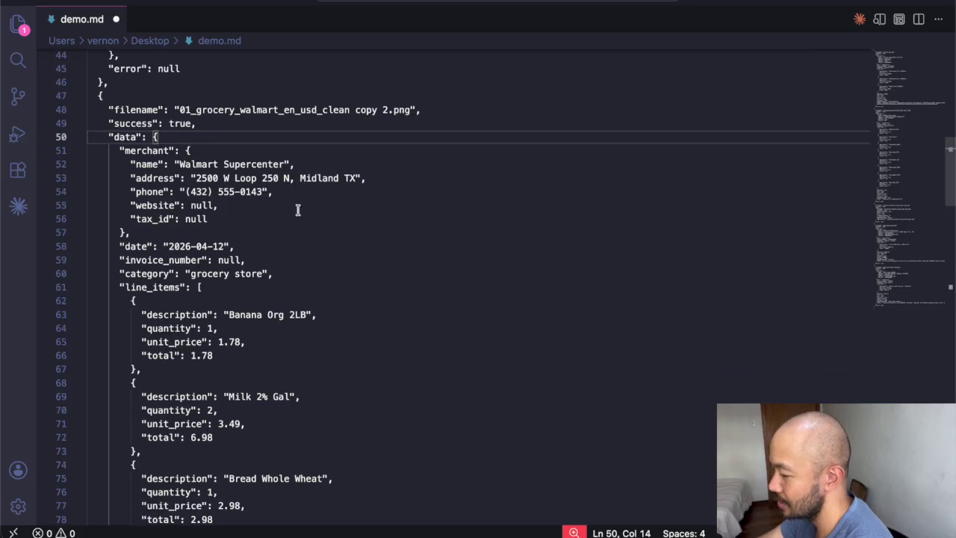
{"action": "scroll", "coordinate": [296, 209], "scroll_direction": "down", "scroll_amount": 1}
{"action": "scroll", "coordinate": [287, 172], "scroll_direction": "down", "scroll_amount": 5}
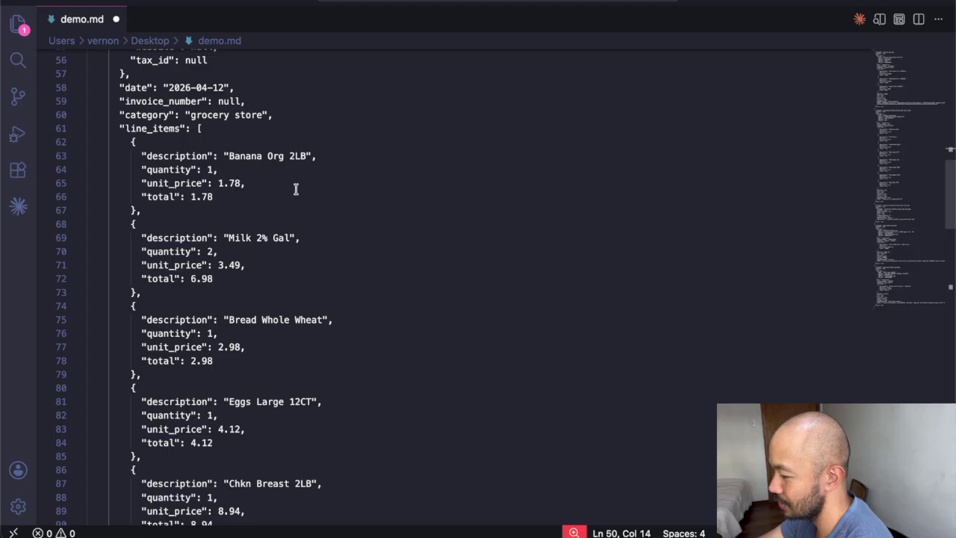
{"action": "scroll", "coordinate": [299, 194], "scroll_direction": "down", "scroll_amount": 14}
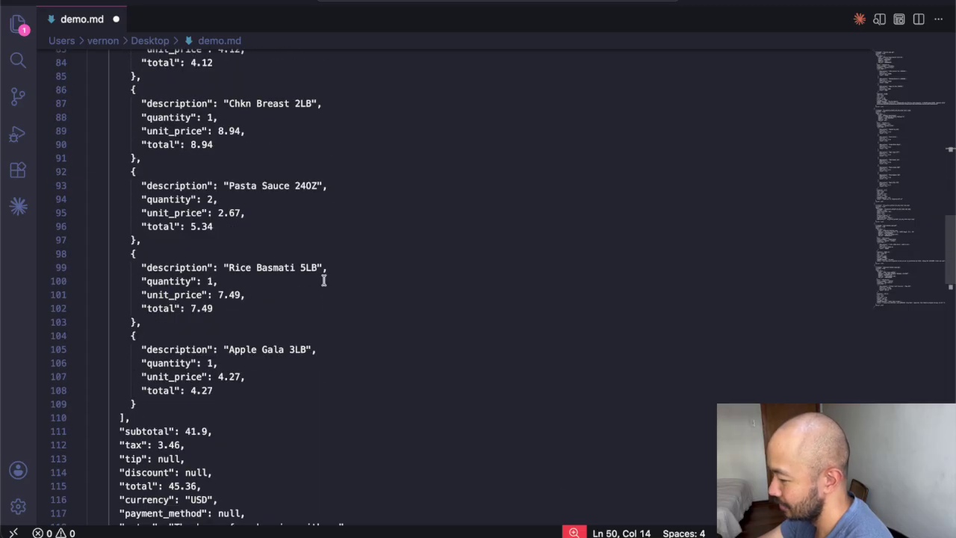
{"action": "scroll", "coordinate": [326, 298], "scroll_direction": "down", "scroll_amount": 5}
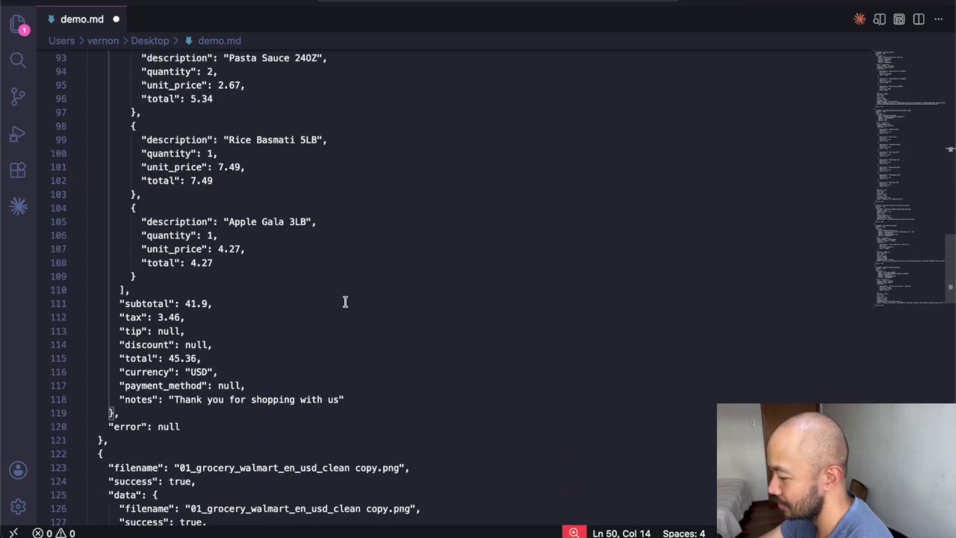
- Examine the second Walmart receipt's entry in demo.md, checking its outer and nested filename fields and success value
{"action": "scroll", "coordinate": [345, 301], "scroll_direction": "down", "scroll_amount": 3}
{"action": "scroll", "coordinate": [418, 262], "scroll_direction": "down", "scroll_amount": 4}
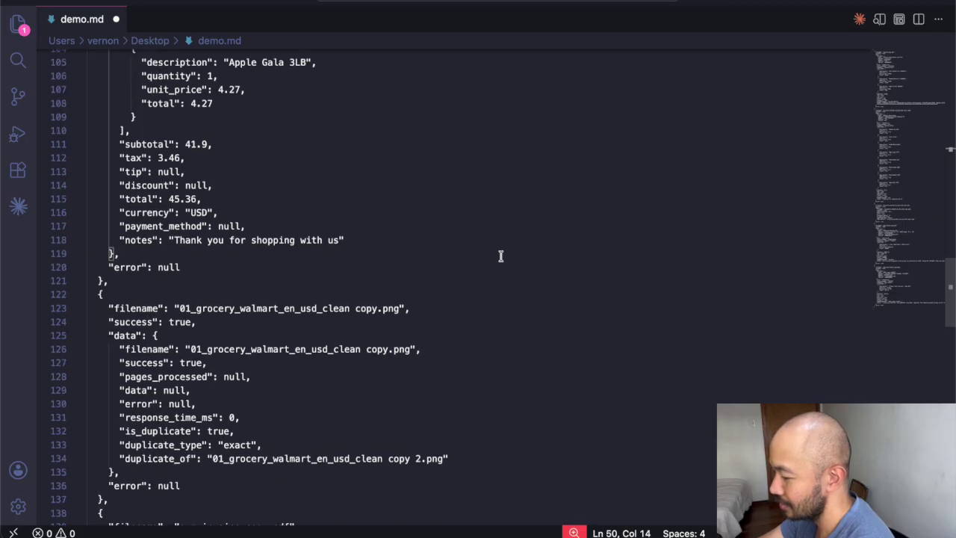
{"action": "left_click", "coordinate": [214, 338]}
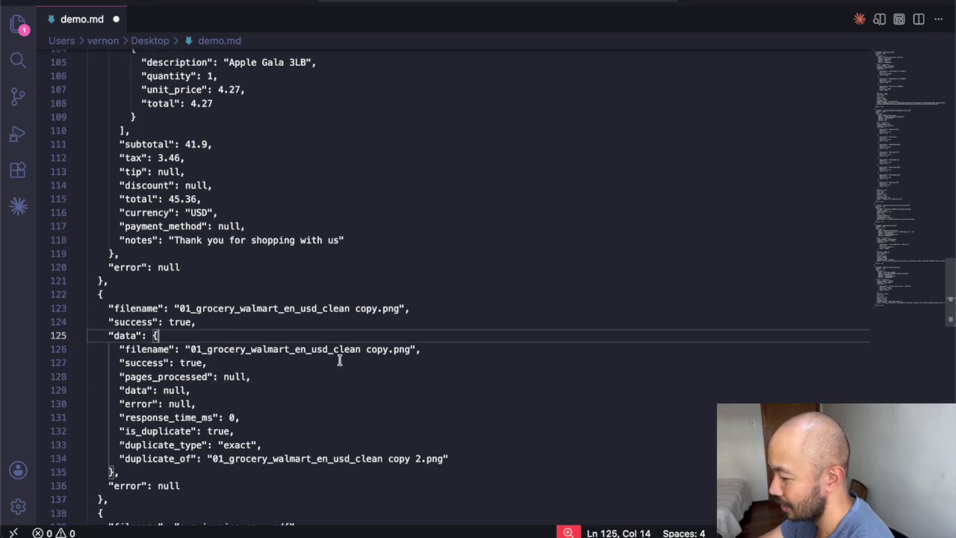
{"action": "scroll", "coordinate": [240, 321], "scroll_direction": "down", "scroll_amount": 2}
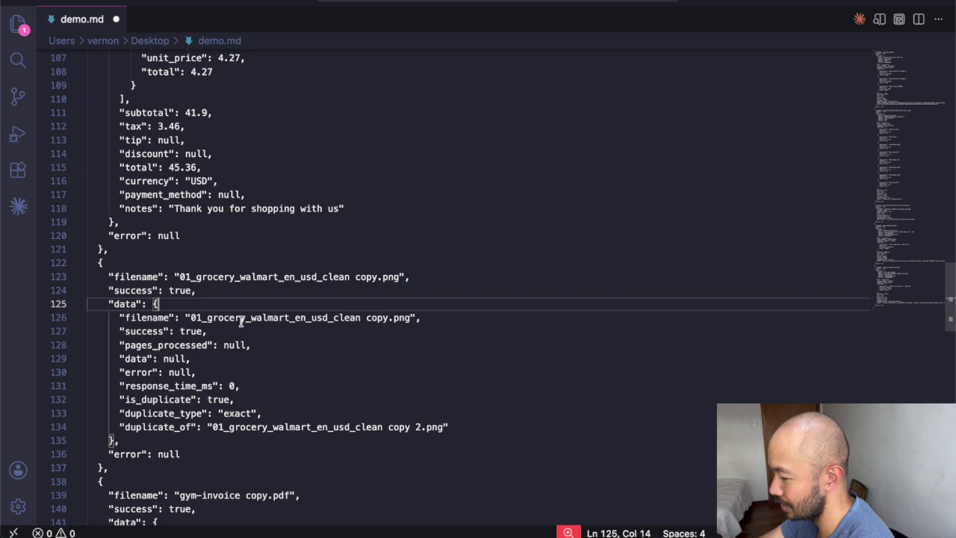
{"action": "left_click", "coordinate": [191, 278]}
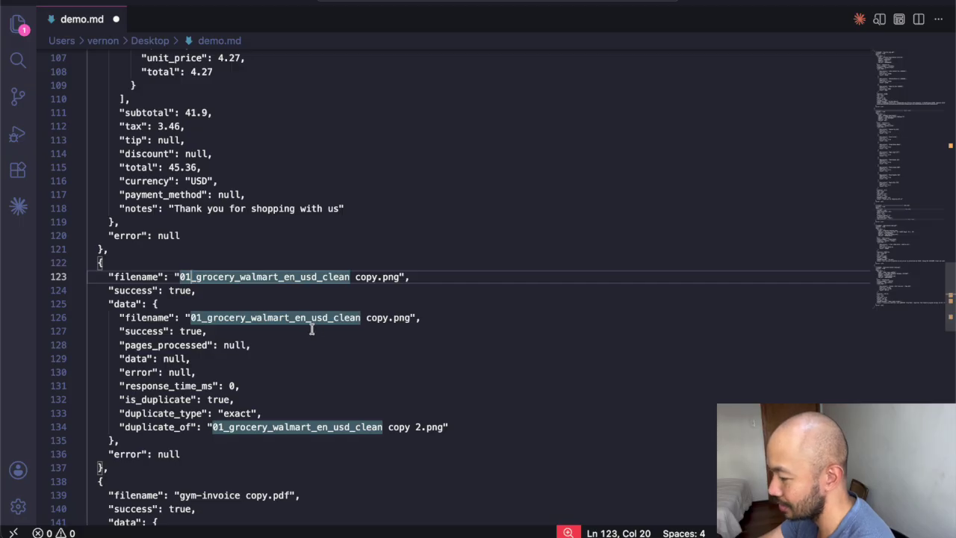
{"action": "scroll", "coordinate": [305, 327], "scroll_direction": "down", "scroll_amount": 1}
{"action": "left_click", "coordinate": [193, 285]}
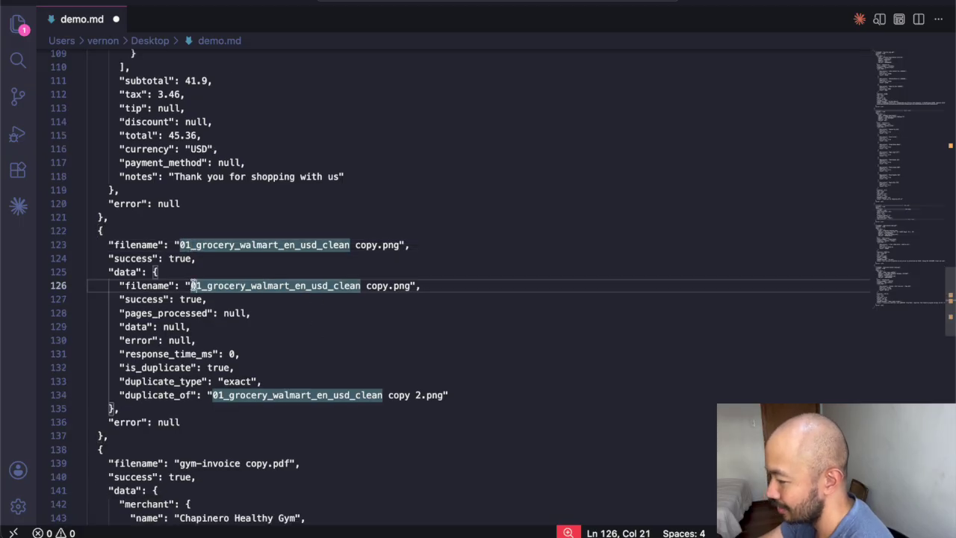
{"action": "left_click", "coordinate": [252, 262]}
{"action": "scroll", "coordinate": [272, 314], "scroll_direction": "down", "scroll_amount": 1}
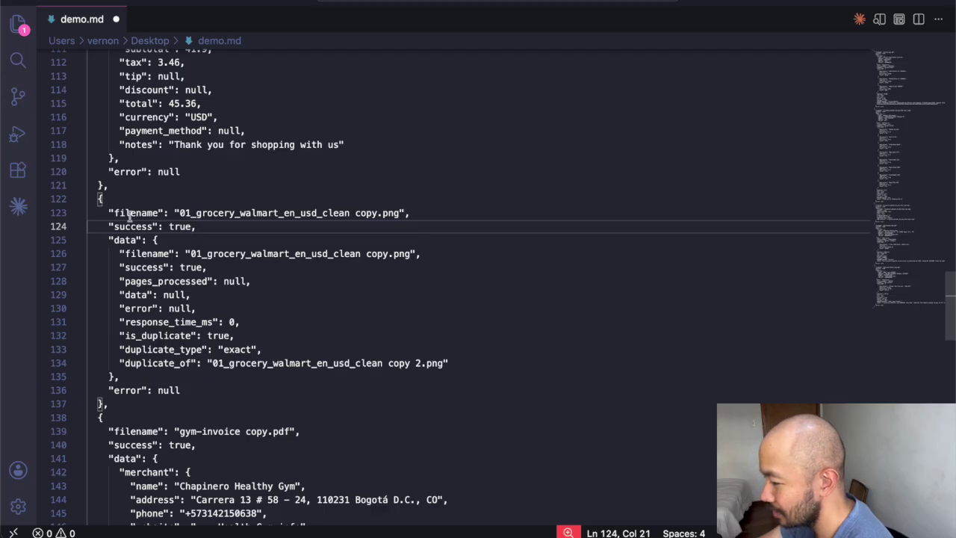
- Inspect the data block of the second Walmart entry, checking its is_duplicate and duplicate_type fields
{"action": "left_click_drag", "start_coordinate": [105, 239], "coordinate": [260, 370]}
{"action": "left_click", "coordinate": [292, 349]}
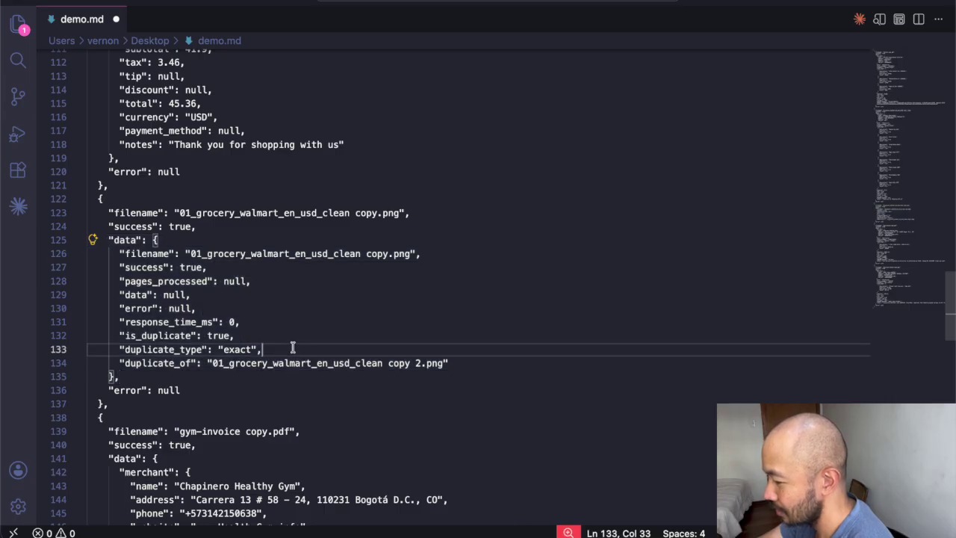
{"action": "left_click_drag", "start_coordinate": [120, 336], "coordinate": [224, 336]}
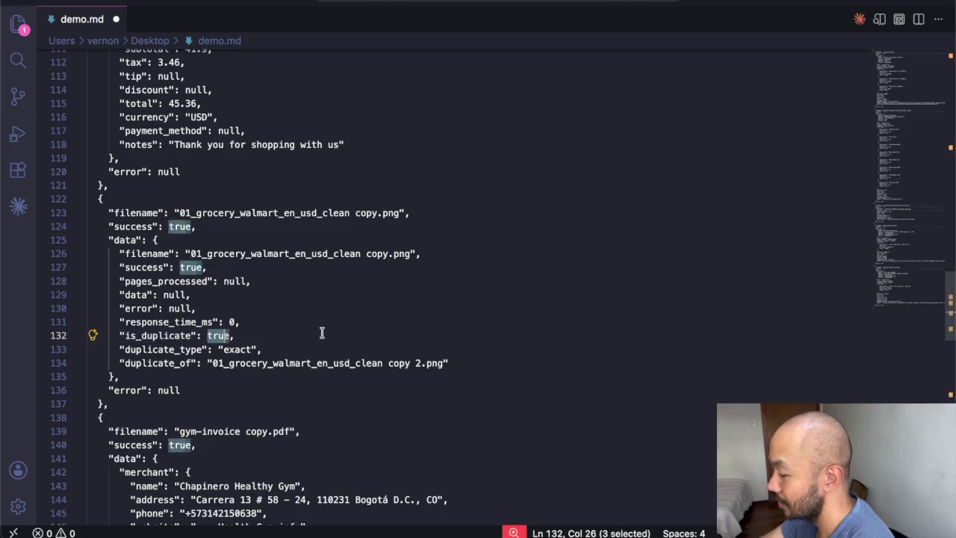
{"action": "left_click", "coordinate": [367, 332]}
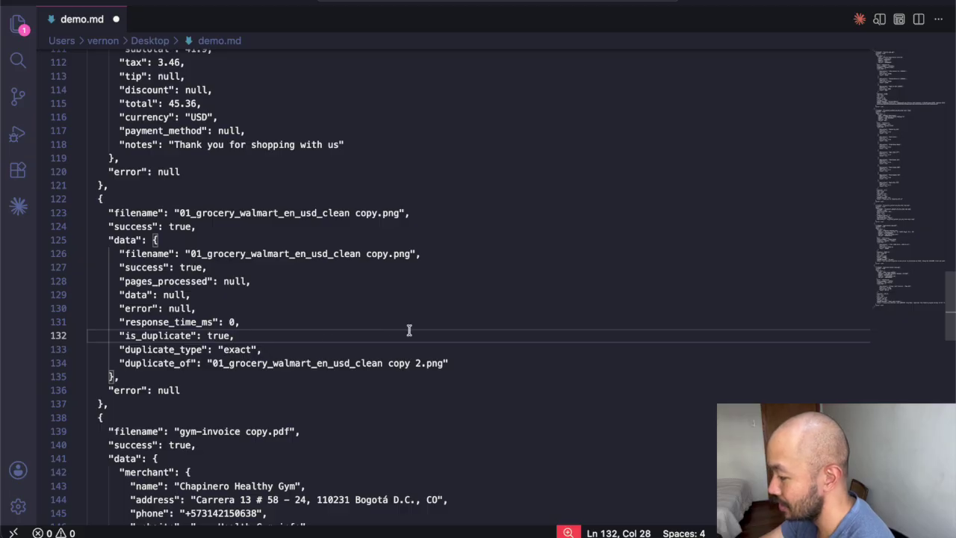
{"action": "left_click", "coordinate": [224, 336]}
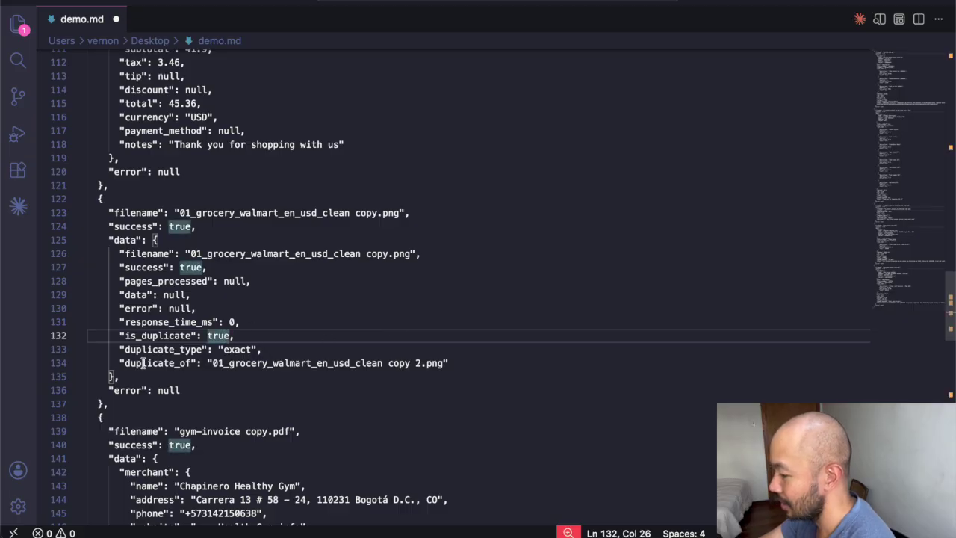
{"action": "left_click_drag", "start_coordinate": [122, 350], "coordinate": [184, 357]}
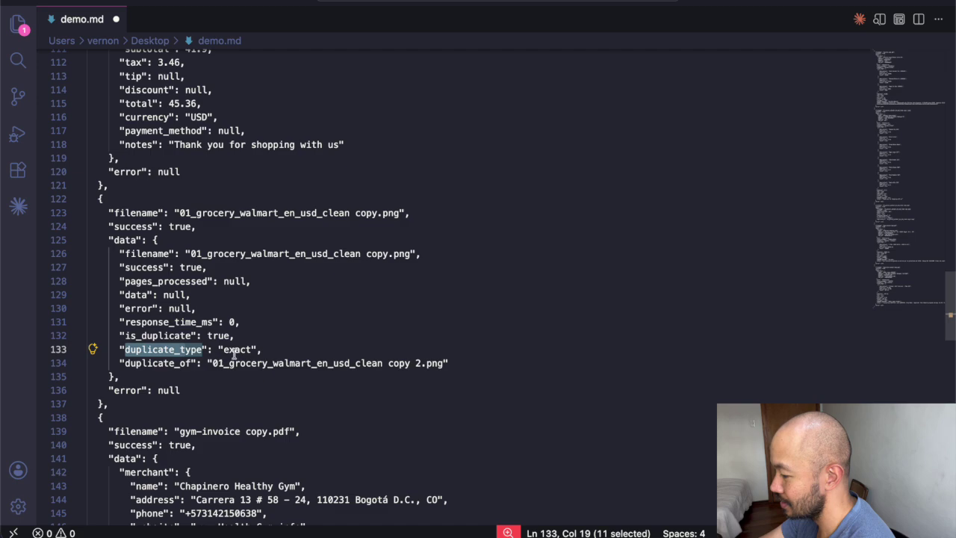
{"action": "left_click", "coordinate": [227, 351]}
{"action": "key", "text": "Up"}
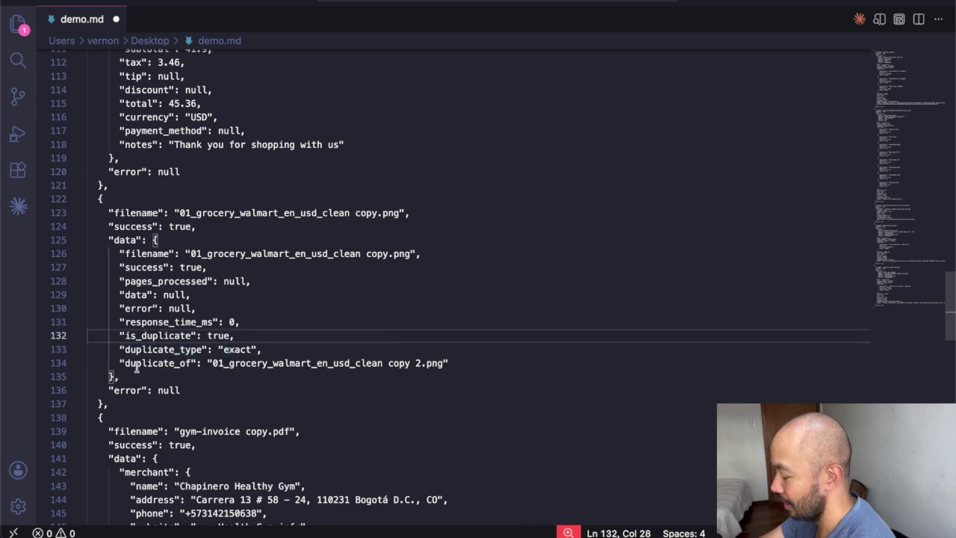
- Check the duplicate_of field in the second Walmart entry to identify which file it references
{"action": "left_click", "coordinate": [208, 363]}
{"action": "left_click_drag", "start_coordinate": [209, 366], "coordinate": [287, 366]}
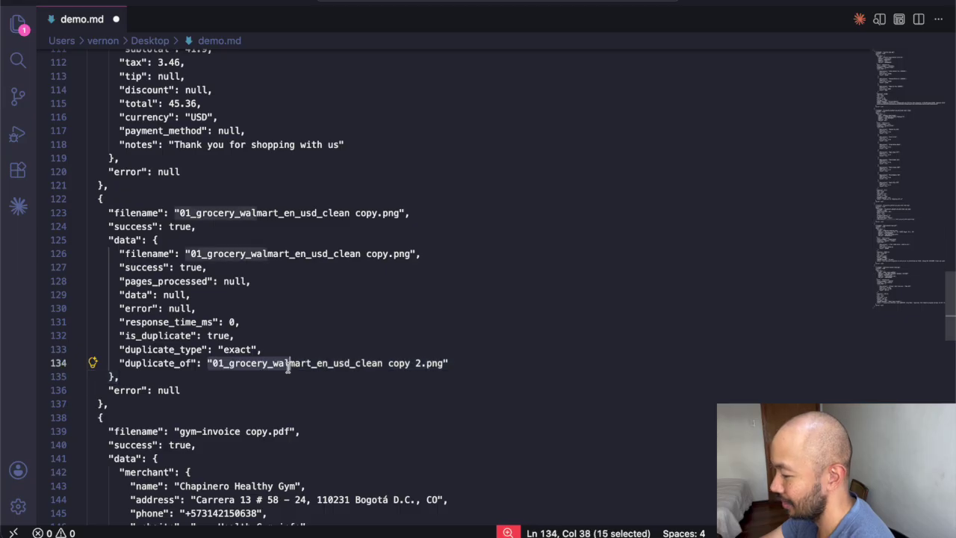
{"action": "left_click", "coordinate": [239, 364]}
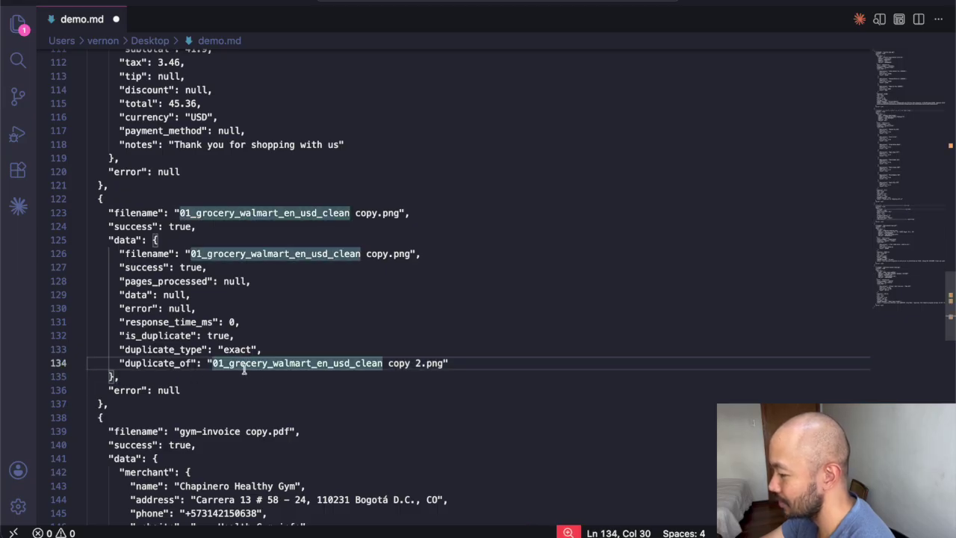
{"action": "left_click", "coordinate": [404, 364]}
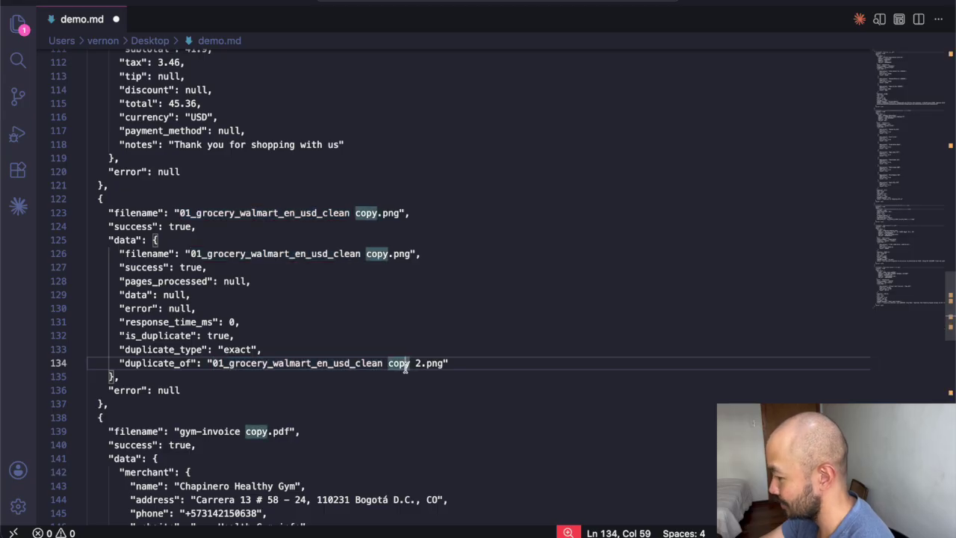
{"action": "left_click", "coordinate": [499, 350]}
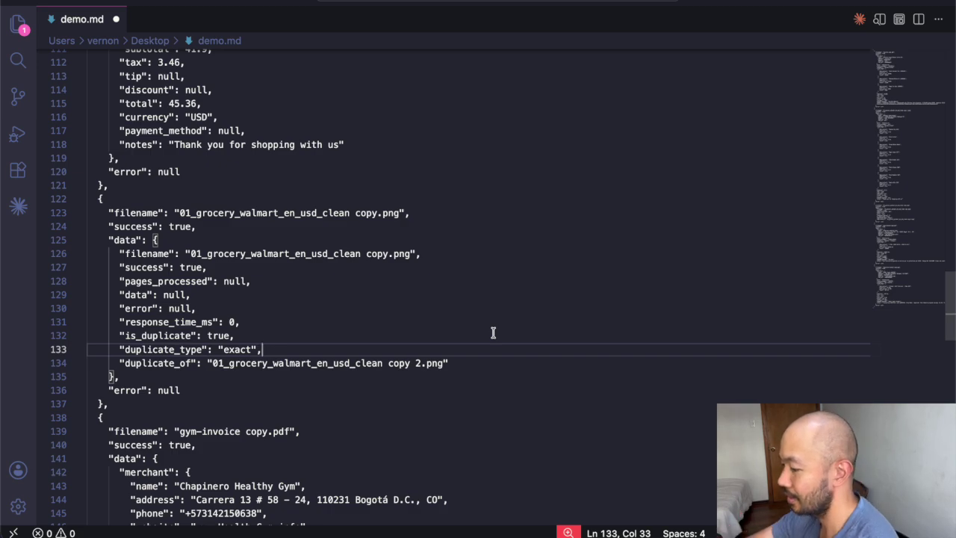
- Skim the remaining receipt entries to the end of demo.md and return to the second Walmart entry
{"action": "scroll", "coordinate": [493, 333], "scroll_direction": "down", "scroll_amount": 9}
{"action": "scroll", "coordinate": [494, 332], "scroll_direction": "down", "scroll_amount": 17}
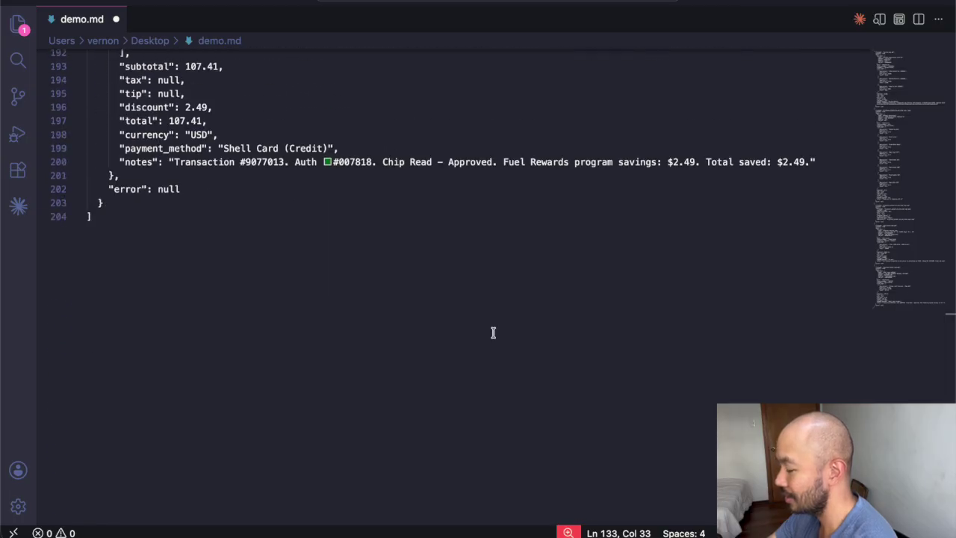
{"action": "scroll", "coordinate": [493, 332], "scroll_direction": "up", "scroll_amount": 20}
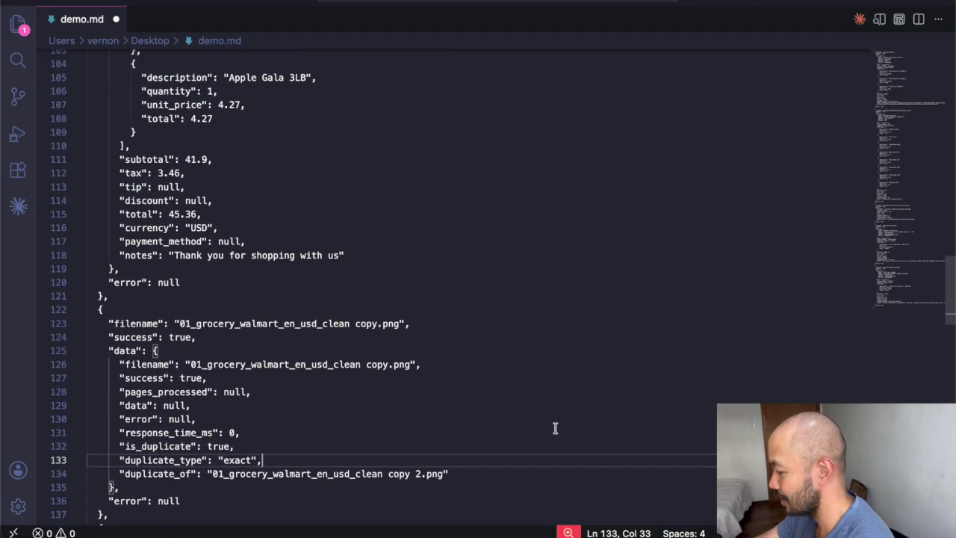
- Switch to the ReceiptParserAPI site in Chrome and review its landing page and the Try It Live demo section
{"action": "left_click", "coordinate": [740, 531]}
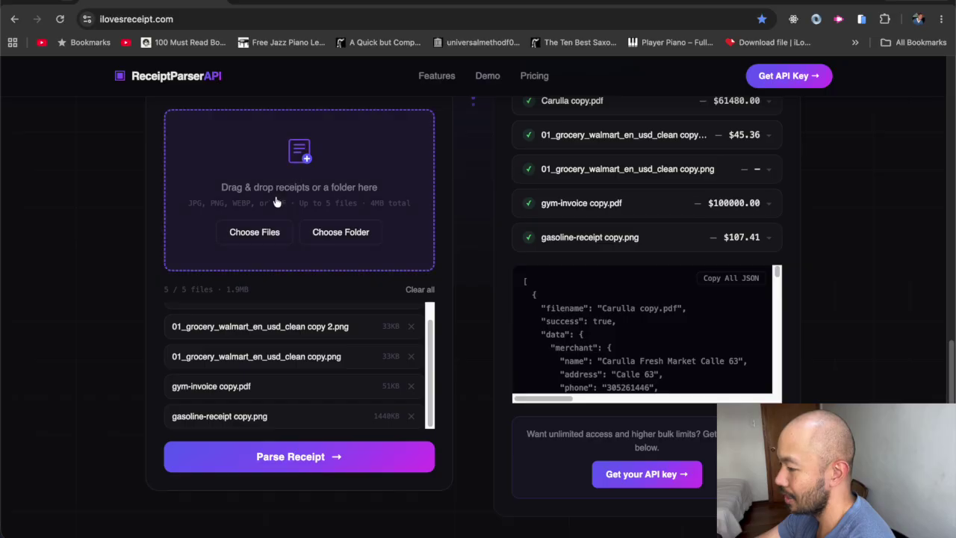
{"action": "scroll", "coordinate": [273, 277], "scroll_direction": "up", "scroll_amount": 10}
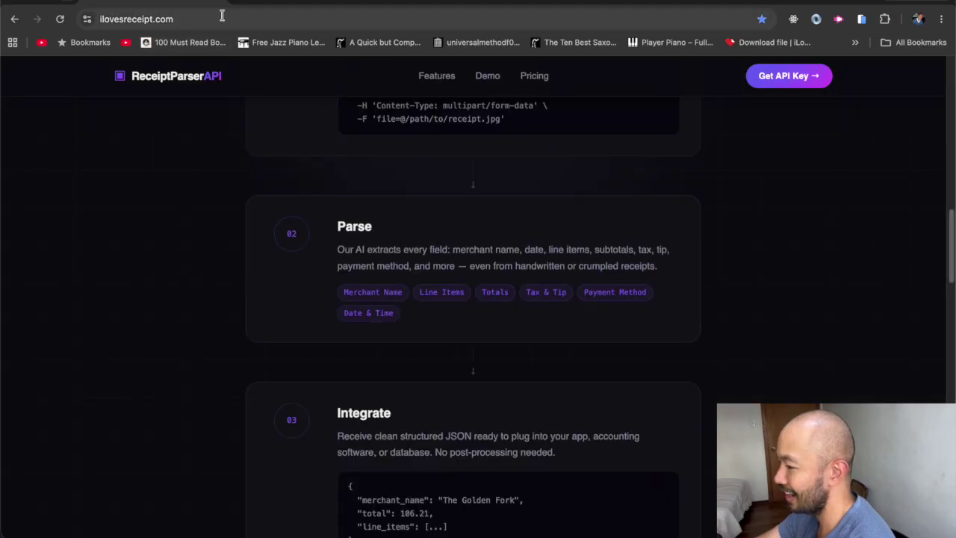
{"action": "scroll", "coordinate": [163, 242], "scroll_direction": "up", "scroll_amount": 6}
{"action": "scroll", "coordinate": [163, 242], "scroll_direction": "up", "scroll_amount": 5}
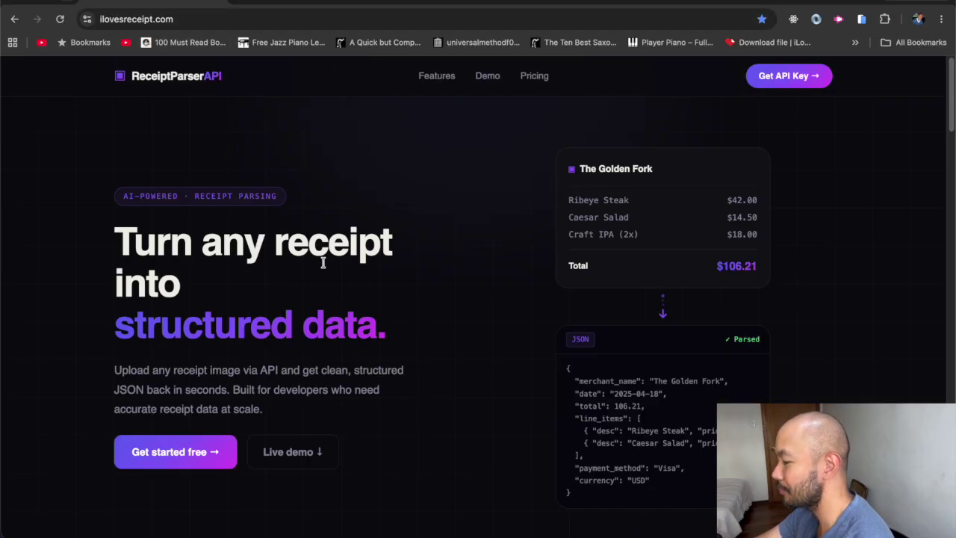
{"action": "scroll", "coordinate": [491, 342], "scroll_direction": "down", "scroll_amount": 15}
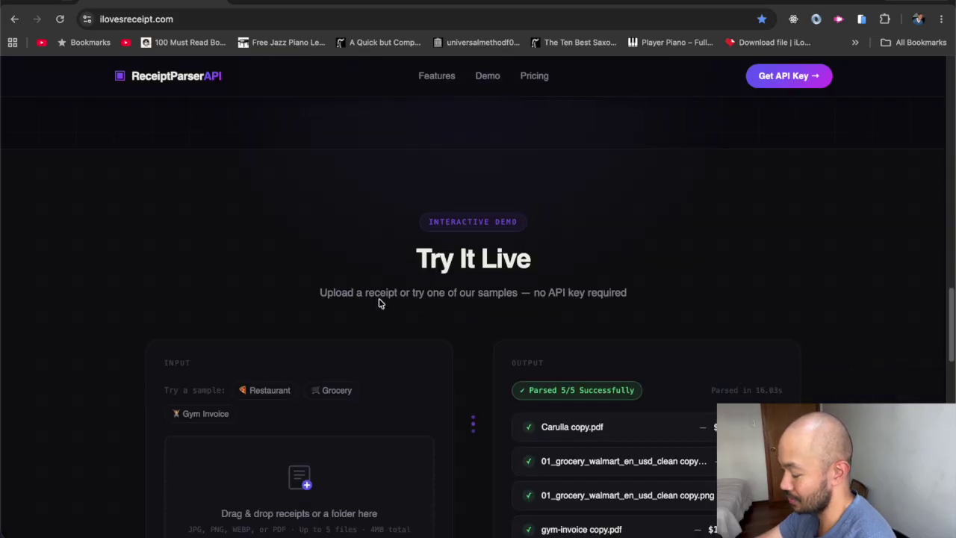
{"action": "scroll", "coordinate": [438, 348], "scroll_direction": "down", "scroll_amount": 8}
{"action": "scroll", "coordinate": [303, 324], "scroll_direction": "up", "scroll_amount": 4}
{"action": "scroll", "coordinate": [302, 321], "scroll_direction": "up", "scroll_amount": 1}
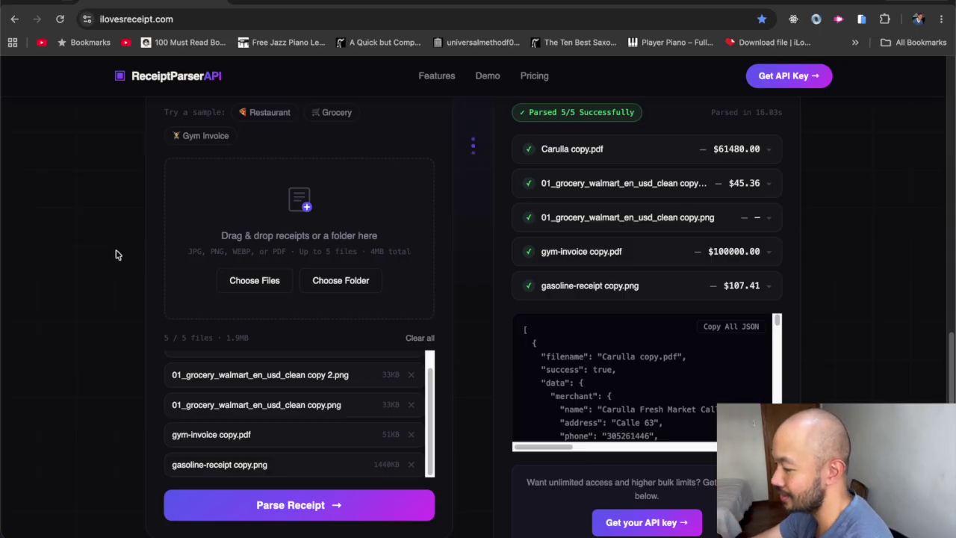
- Look through the demo's JSON output and review the Free, Starter, Pro and Business pricing plans
{"action": "scroll", "coordinate": [418, 244], "scroll_direction": "down", "scroll_amount": 2}
{"action": "scroll", "coordinate": [441, 276], "scroll_direction": "down", "scroll_amount": 1}
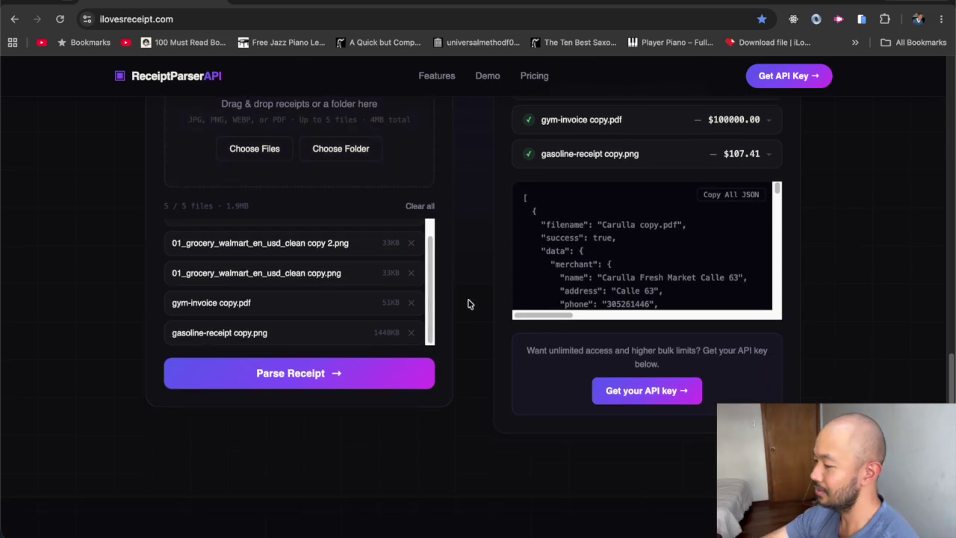
{"action": "scroll", "coordinate": [588, 276], "scroll_direction": "down", "scroll_amount": 4}
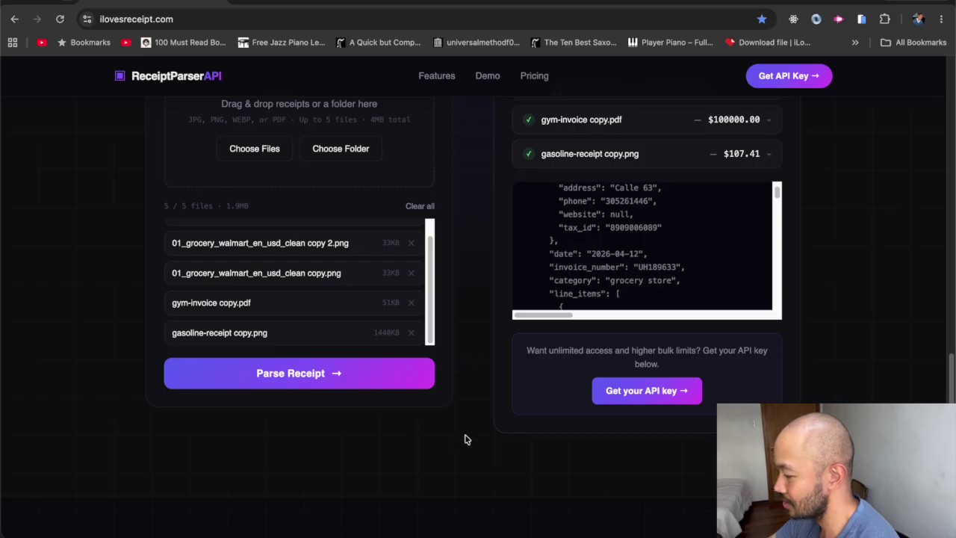
{"action": "scroll", "coordinate": [465, 439], "scroll_direction": "down", "scroll_amount": 10}
{"action": "scroll", "coordinate": [465, 440], "scroll_direction": "down", "scroll_amount": 1}
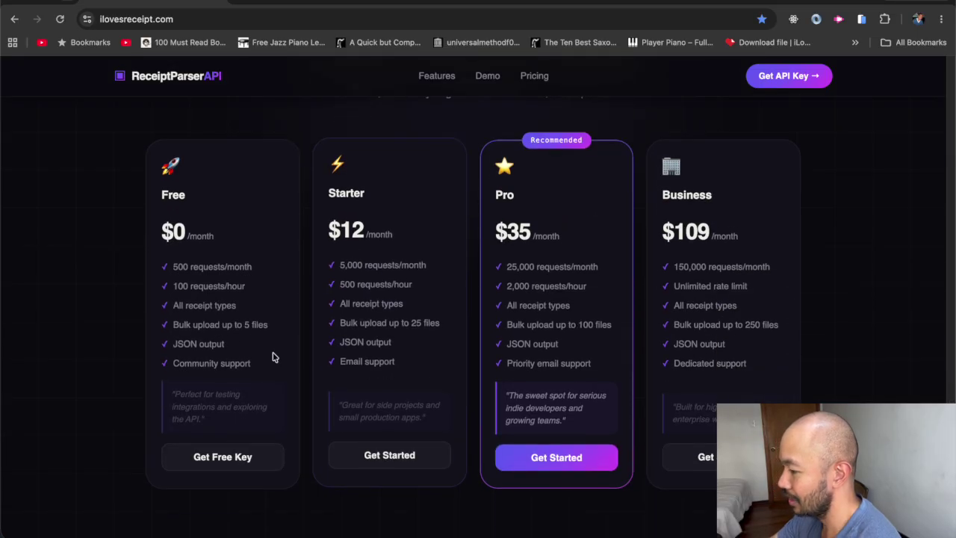